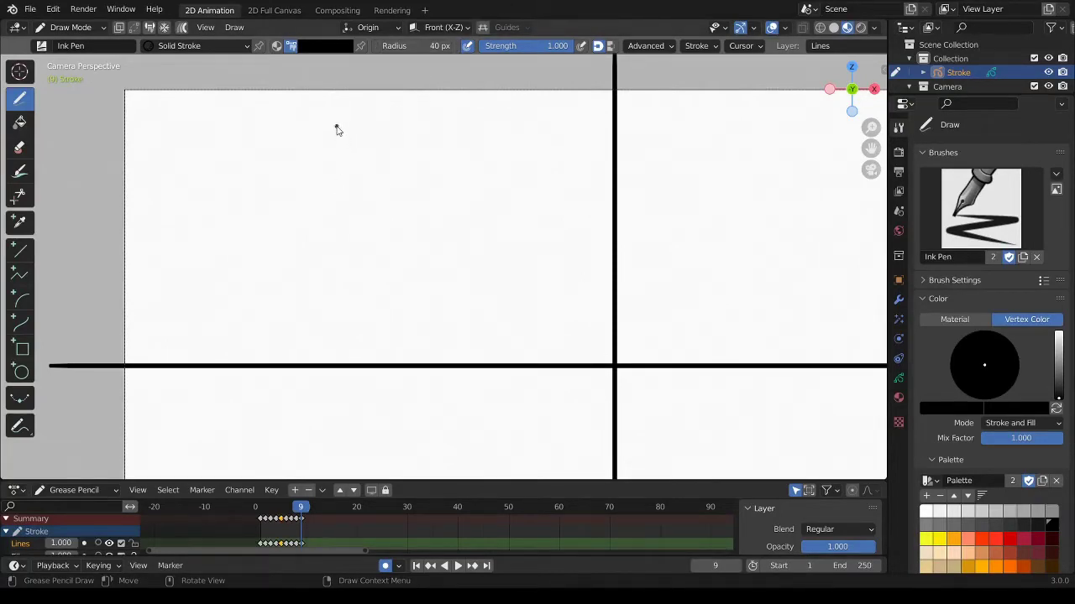
Step: Draw the standing figure's square head, both torso sides and leg lines in the top-left frame
{"action": "left_click_drag", "start_coordinate": [338, 130], "coordinate": [340, 151]}
{"action": "left_click_drag", "start_coordinate": [341, 154], "coordinate": [349, 201]}
{"action": "mouse_move", "coordinate": [374, 157]}
{"action": "left_mouse_down"}
{"action": "mouse_move", "coordinate": [375, 212]}
{"action": "mouse_move", "coordinate": [337, 232]}
{"action": "mouse_move", "coordinate": [376, 211]}
{"action": "mouse_move", "coordinate": [382, 270]}
{"action": "left_mouse_up"}
{"action": "left_click_drag", "start_coordinate": [374, 217], "coordinate": [380, 309]}
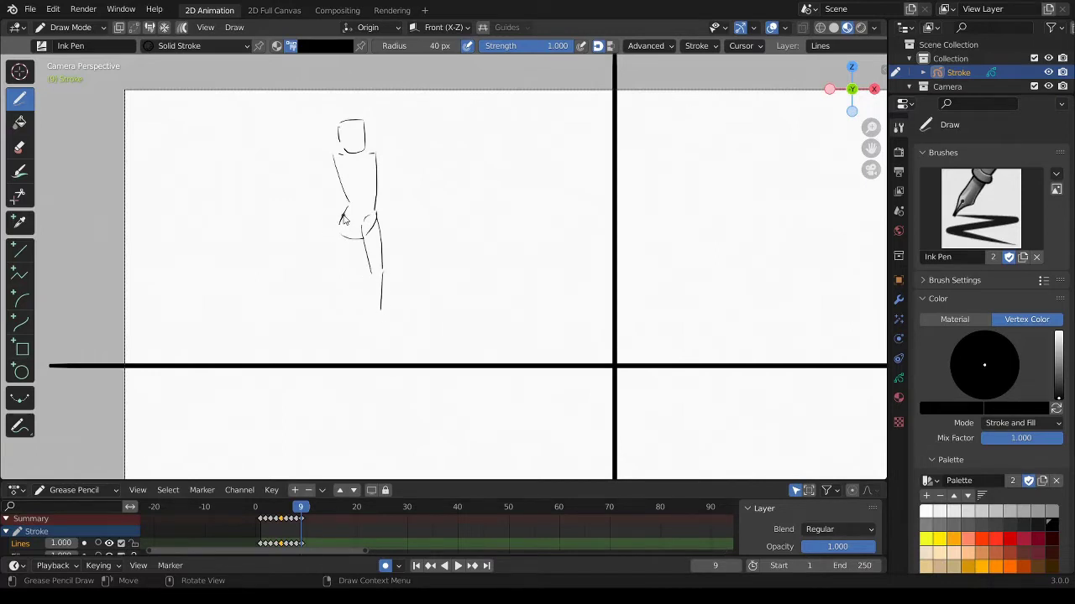
{"action": "mouse_move", "coordinate": [341, 223]}
{"action": "left_mouse_down"}
{"action": "mouse_move", "coordinate": [332, 265]}
{"action": "mouse_move", "coordinate": [345, 307]}
{"action": "left_mouse_up"}
Step: Rework the hips and right leg, then add a bent left arm with a small hand
{"action": "mouse_move", "coordinate": [364, 232]}
{"action": "left_mouse_down"}
{"action": "mouse_move", "coordinate": [352, 260]}
{"action": "mouse_move", "coordinate": [357, 308]}
{"action": "left_mouse_up"}
{"action": "mouse_move", "coordinate": [367, 241]}
{"action": "left_mouse_down", "text": "ctrl"}
{"action": "mouse_move", "coordinate": [366, 217]}
{"action": "mouse_move", "coordinate": [364, 267]}
{"action": "left_mouse_up", "text": "ctrl"}
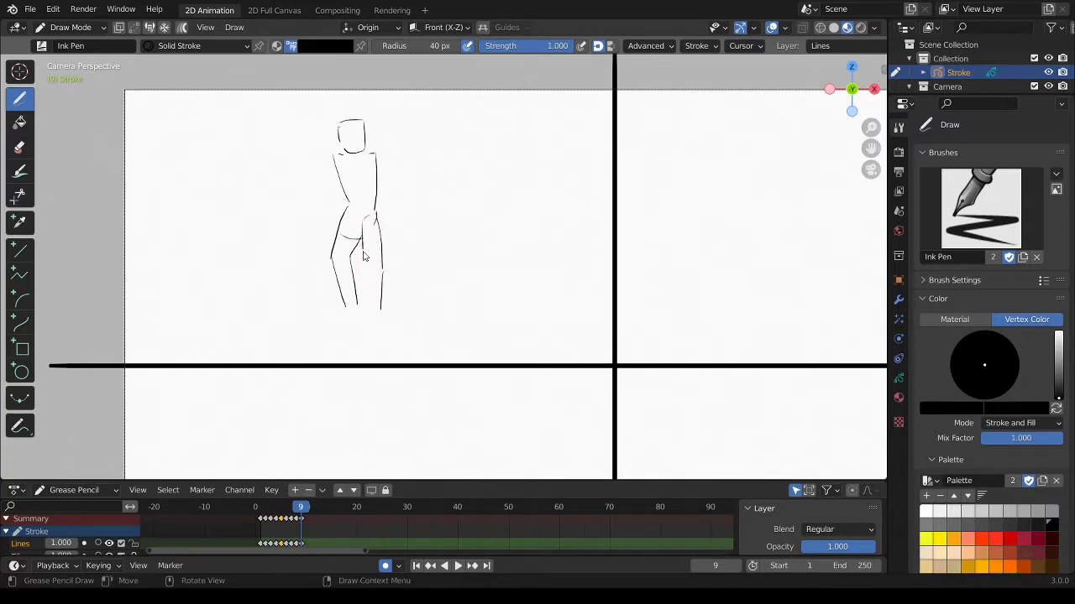
{"action": "mouse_move", "coordinate": [376, 222]}
{"action": "left_mouse_down"}
{"action": "mouse_move", "coordinate": [385, 304]}
{"action": "mouse_move", "coordinate": [379, 288]}
{"action": "mouse_move", "coordinate": [375, 309]}
{"action": "left_mouse_up"}
{"action": "mouse_move", "coordinate": [383, 267]}
{"action": "left_mouse_down"}
{"action": "mouse_move", "coordinate": [386, 308]}
{"action": "mouse_move", "coordinate": [365, 244]}
{"action": "left_mouse_up"}
{"action": "left_click_drag", "start_coordinate": [332, 153], "coordinate": [337, 191]}
{"action": "left_click_drag", "start_coordinate": [329, 201], "coordinate": [345, 204]}
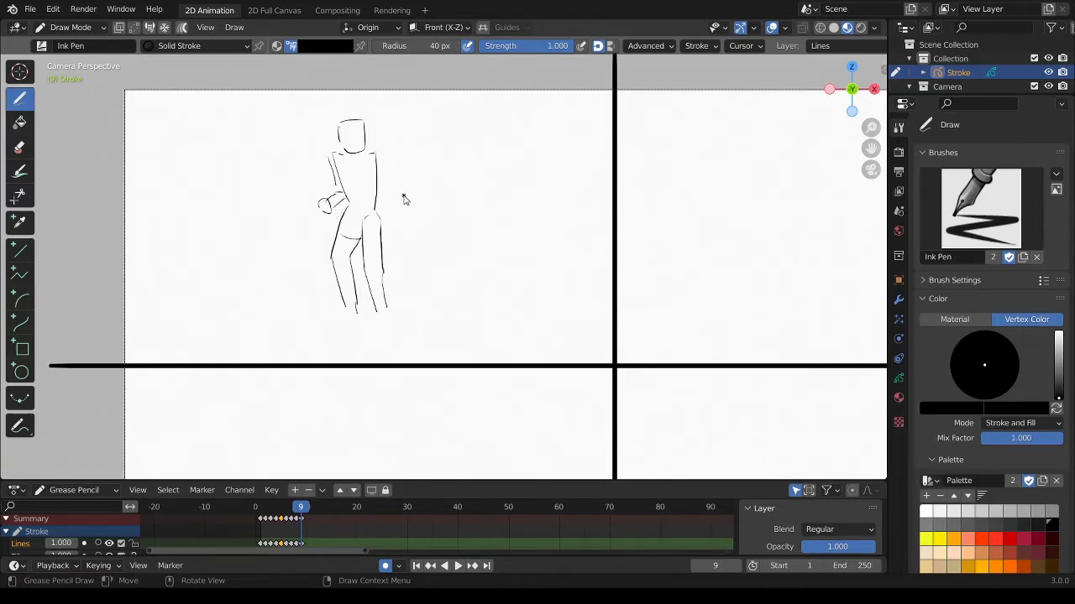
Step: Draw the standing figure's reaching right arm with its hand and inner arm line
{"action": "left_click_drag", "start_coordinate": [372, 160], "coordinate": [388, 191]}
{"action": "left_click_drag", "start_coordinate": [374, 154], "coordinate": [407, 218]}
{"action": "left_click_drag", "start_coordinate": [409, 214], "coordinate": [422, 225]}
{"action": "left_click_drag", "start_coordinate": [387, 188], "coordinate": [401, 208]}
Step: Sketch a seated person's head, back and base line to the right
{"action": "mouse_move", "coordinate": [449, 205]}
{"action": "left_mouse_down"}
{"action": "mouse_move", "coordinate": [463, 210]}
{"action": "mouse_move", "coordinate": [442, 220]}
{"action": "mouse_move", "coordinate": [450, 255]}
{"action": "left_mouse_up"}
{"action": "mouse_move", "coordinate": [474, 217]}
{"action": "left_mouse_down"}
{"action": "mouse_move", "coordinate": [484, 277]}
{"action": "mouse_move", "coordinate": [469, 279]}
{"action": "left_mouse_up"}
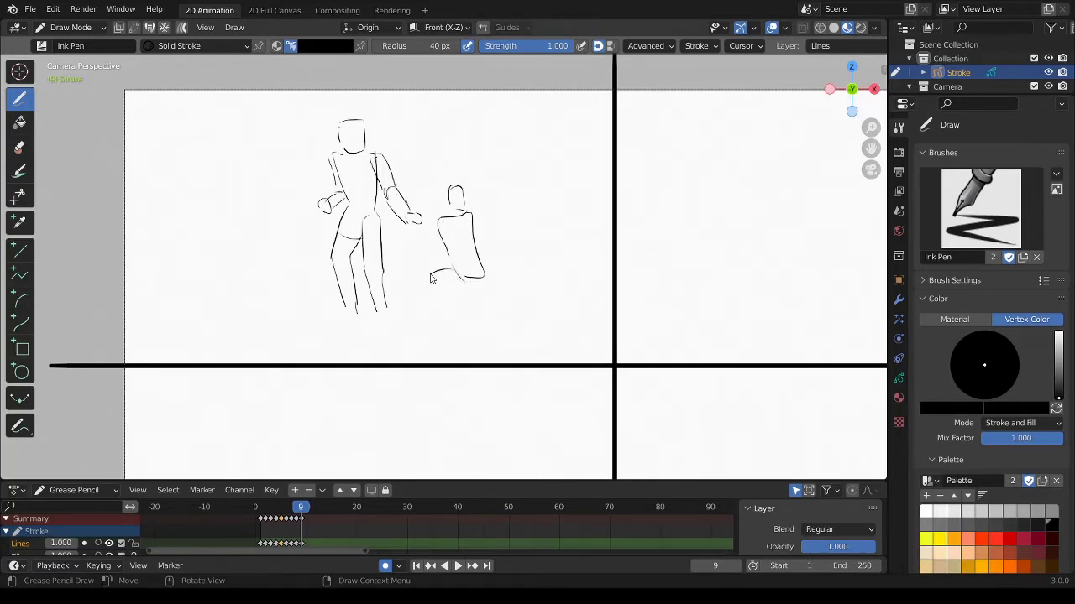
{"action": "left_click_drag", "start_coordinate": [433, 275], "coordinate": [484, 287]}
Step: Sketch a second seated person with arm, hand and legs, sitting in an armchair
{"action": "mouse_move", "coordinate": [512, 225]}
{"action": "left_mouse_down"}
{"action": "mouse_move", "coordinate": [499, 212]}
{"action": "mouse_move", "coordinate": [517, 225]}
{"action": "mouse_move", "coordinate": [488, 296]}
{"action": "left_mouse_up"}
{"action": "mouse_move", "coordinate": [507, 249]}
{"action": "left_mouse_down"}
{"action": "mouse_move", "coordinate": [517, 311]}
{"action": "mouse_move", "coordinate": [445, 318]}
{"action": "left_mouse_up"}
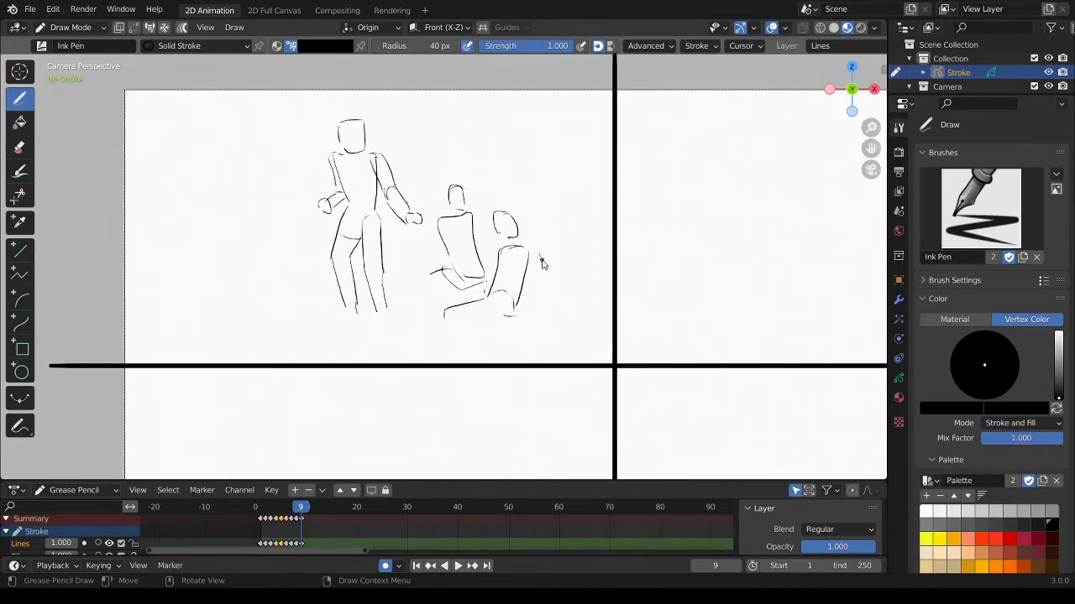
{"action": "left_click_drag", "start_coordinate": [536, 250], "coordinate": [544, 323]}
{"action": "mouse_move", "coordinate": [536, 282]}
{"action": "left_mouse_down"}
{"action": "mouse_move", "coordinate": [525, 322]}
{"action": "mouse_move", "coordinate": [463, 329]}
{"action": "left_mouse_up"}
{"action": "left_click_drag", "start_coordinate": [541, 341], "coordinate": [492, 346]}
{"action": "mouse_move", "coordinate": [527, 256]}
{"action": "left_mouse_down"}
{"action": "mouse_move", "coordinate": [521, 290]}
{"action": "mouse_move", "coordinate": [504, 300]}
{"action": "left_mouse_up"}
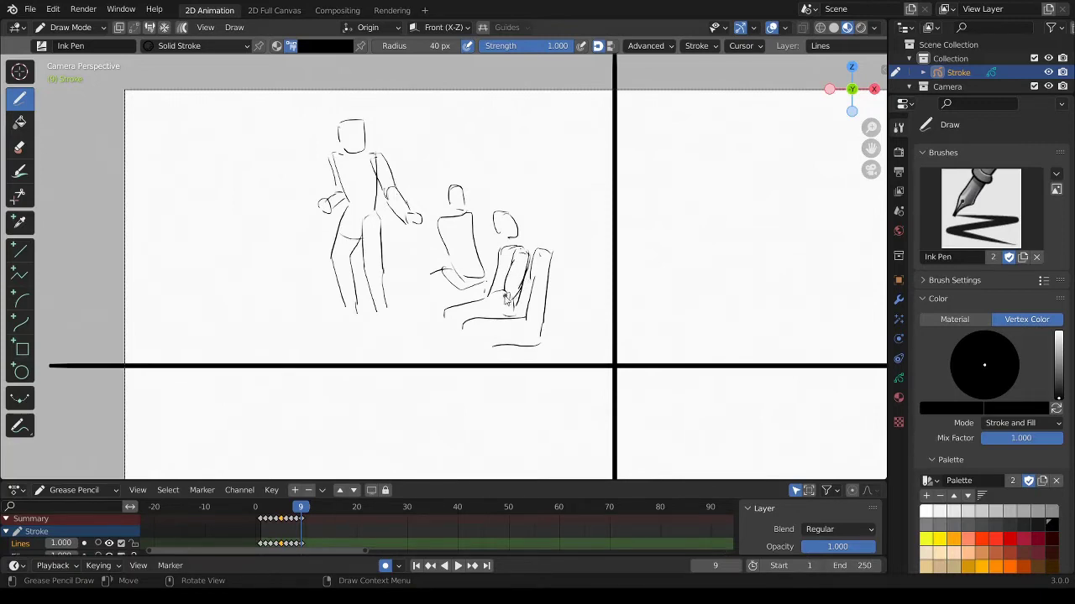
{"action": "left_click_drag", "start_coordinate": [512, 293], "coordinate": [472, 292]}
Step: Draw the armchair's left side and join the standing figure's hand to the seated shoulder, undoing a stray stroke
{"action": "mouse_move", "coordinate": [443, 318]}
{"action": "left_mouse_down"}
{"action": "mouse_move", "coordinate": [440, 349]}
{"action": "mouse_move", "coordinate": [459, 360]}
{"action": "left_mouse_up"}
{"action": "mouse_move", "coordinate": [463, 280]}
{"action": "left_mouse_down"}
{"action": "mouse_move", "coordinate": [433, 292]}
{"action": "mouse_move", "coordinate": [433, 334]}
{"action": "mouse_move", "coordinate": [435, 275]}
{"action": "mouse_move", "coordinate": [411, 283]}
{"action": "mouse_move", "coordinate": [408, 323]}
{"action": "mouse_move", "coordinate": [422, 331]}
{"action": "left_mouse_up"}
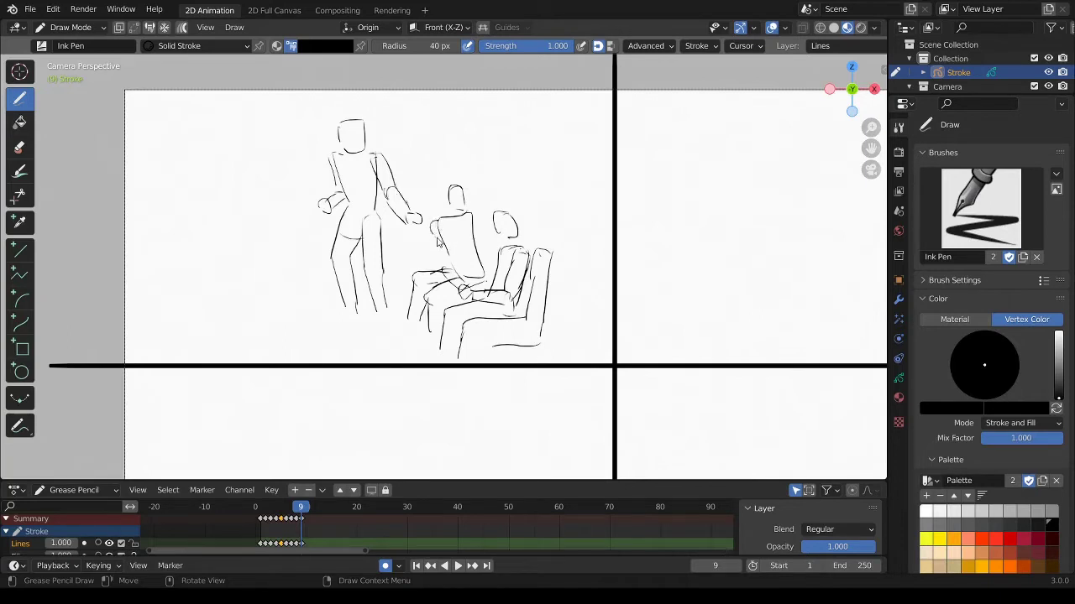
{"action": "mouse_move", "coordinate": [436, 224]}
{"action": "left_mouse_down"}
{"action": "mouse_move", "coordinate": [417, 216]}
{"action": "mouse_move", "coordinate": [433, 228]}
{"action": "left_mouse_up"}
{"action": "left_click_drag", "start_coordinate": [445, 209], "coordinate": [437, 216]}
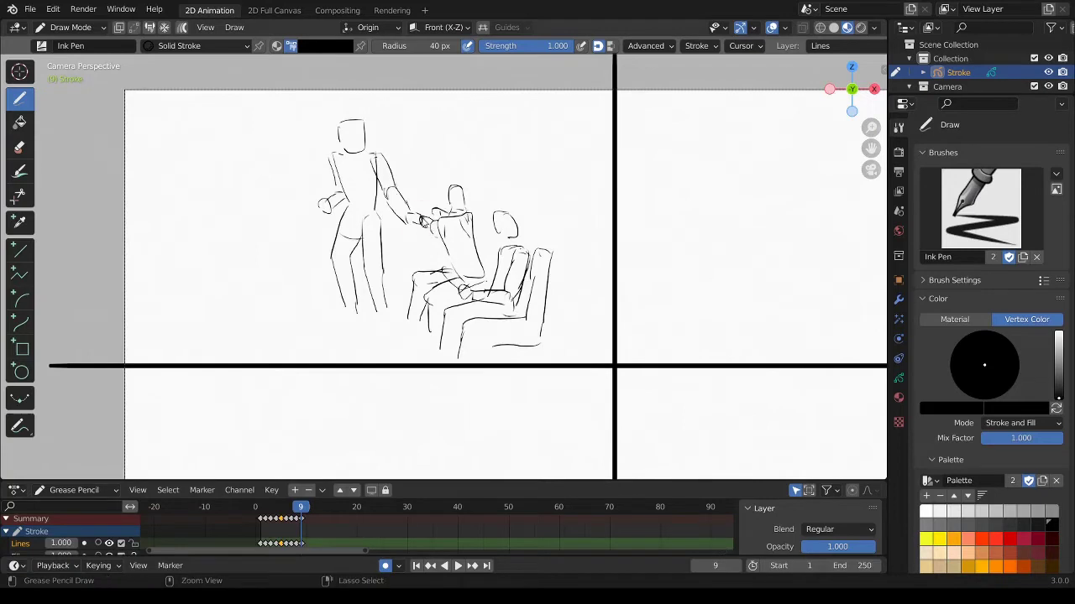
{"action": "key", "text": "ctrl+z"}
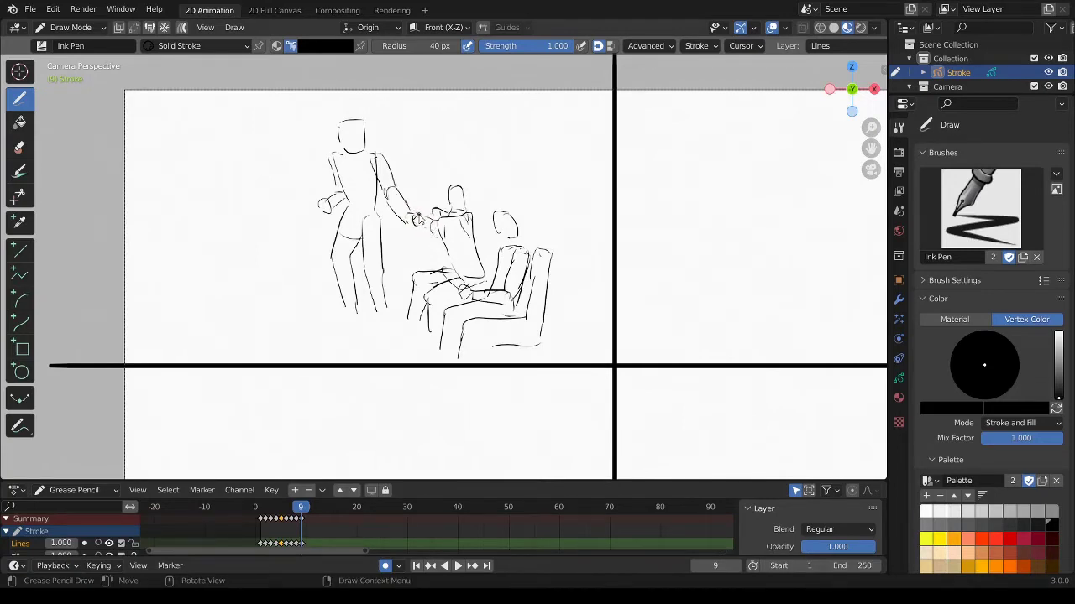
Step: Sketch the left seated person's head and body with the armchair's back, armrest and seat
{"action": "mouse_move", "coordinate": [431, 227]}
{"action": "left_mouse_down"}
{"action": "mouse_move", "coordinate": [430, 239]}
{"action": "mouse_move", "coordinate": [419, 220]}
{"action": "left_mouse_up"}
{"action": "mouse_move", "coordinate": [195, 233]}
{"action": "left_mouse_down"}
{"action": "mouse_move", "coordinate": [220, 213]}
{"action": "mouse_move", "coordinate": [212, 305]}
{"action": "left_mouse_up"}
{"action": "mouse_move", "coordinate": [221, 246]}
{"action": "left_mouse_down"}
{"action": "mouse_move", "coordinate": [236, 309]}
{"action": "mouse_move", "coordinate": [273, 302]}
{"action": "left_mouse_up"}
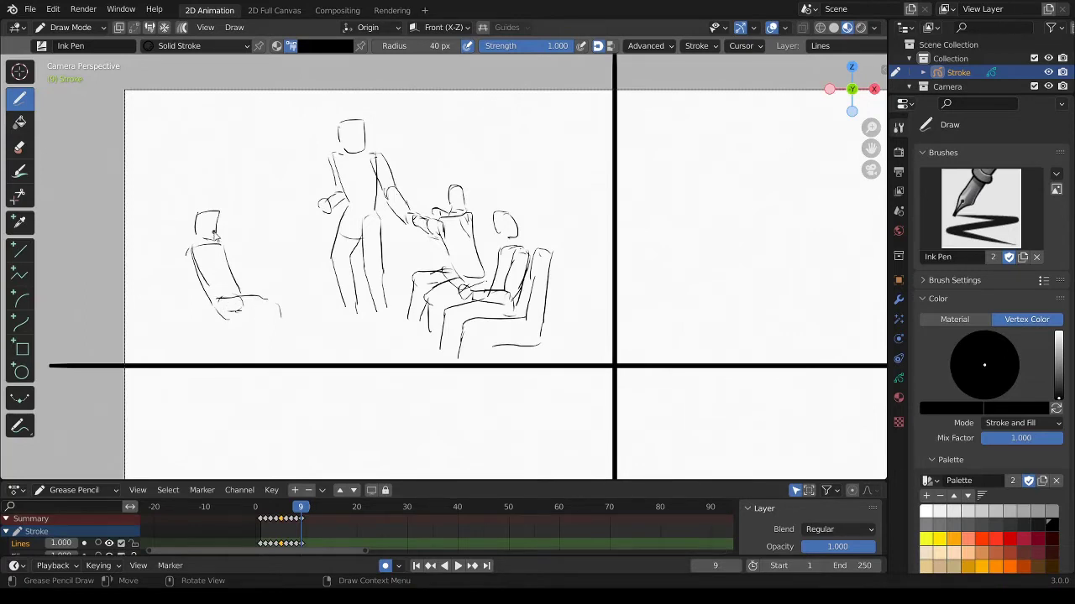
{"action": "mouse_move", "coordinate": [168, 244]}
{"action": "left_mouse_down"}
{"action": "mouse_move", "coordinate": [172, 282]}
{"action": "mouse_move", "coordinate": [188, 239]}
{"action": "mouse_move", "coordinate": [193, 334]}
{"action": "left_mouse_up"}
{"action": "mouse_move", "coordinate": [241, 295]}
{"action": "left_mouse_down"}
{"action": "mouse_move", "coordinate": [284, 319]}
{"action": "mouse_move", "coordinate": [288, 338]}
{"action": "left_mouse_up"}
{"action": "left_click_drag", "start_coordinate": [232, 318], "coordinate": [270, 327]}
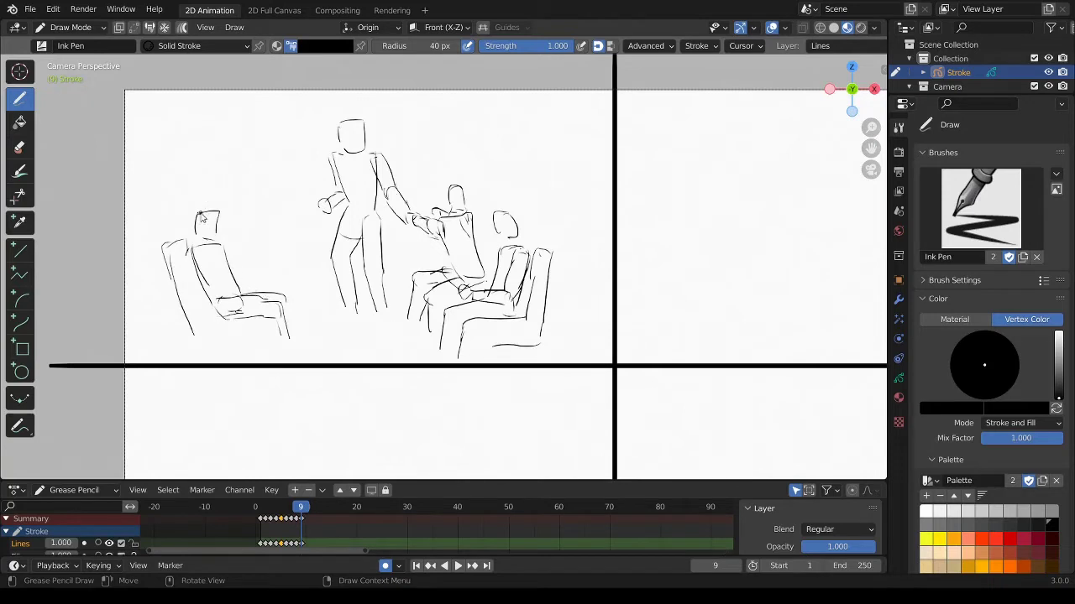
Step: Add the left person's arm and lap lines and the armchair's bottom curve
{"action": "left_click_drag", "start_coordinate": [209, 255], "coordinate": [230, 287]}
{"action": "mouse_move", "coordinate": [214, 285]}
{"action": "left_mouse_down"}
{"action": "mouse_move", "coordinate": [234, 299]}
{"action": "mouse_move", "coordinate": [240, 281]}
{"action": "mouse_move", "coordinate": [223, 278]}
{"action": "left_mouse_up"}
{"action": "mouse_move", "coordinate": [195, 343]}
{"action": "left_mouse_down"}
{"action": "mouse_move", "coordinate": [196, 355]}
{"action": "mouse_move", "coordinate": [274, 346]}
{"action": "left_mouse_up"}
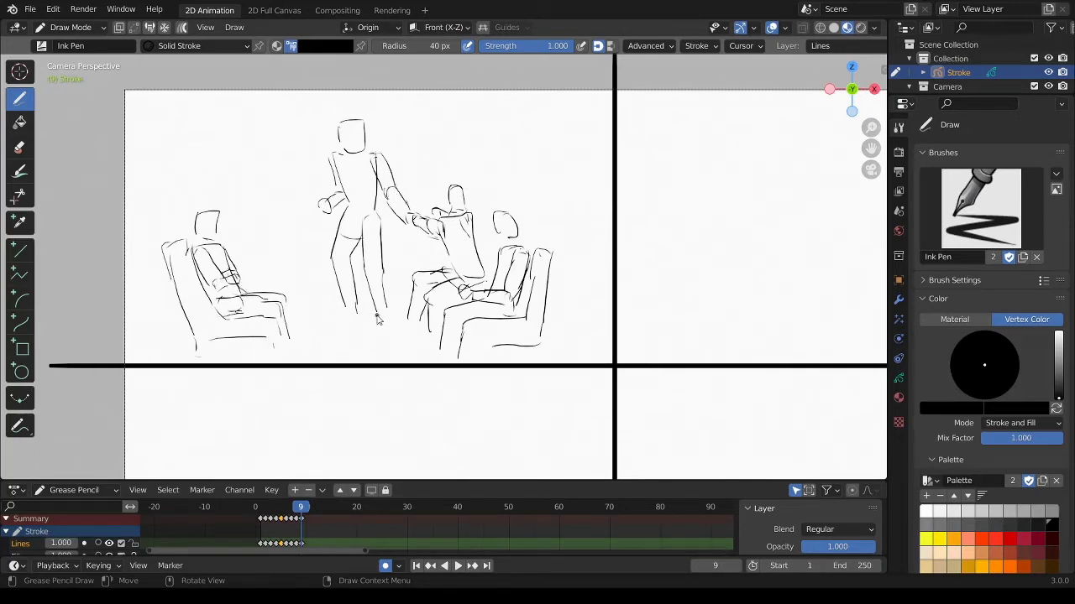
{"action": "left_click_drag", "start_coordinate": [148, 355], "coordinate": [173, 336]}
{"action": "left_click_drag", "start_coordinate": [248, 290], "coordinate": [309, 269]}
Step: Add a floor line on the right and vertical wall corner lines on both sides
{"action": "left_click_drag", "start_coordinate": [388, 251], "coordinate": [401, 250]}
{"action": "left_click_drag", "start_coordinate": [564, 279], "coordinate": [591, 330]}
{"action": "left_click_drag", "start_coordinate": [525, 218], "coordinate": [518, 120]}
{"action": "left_click_drag", "start_coordinate": [247, 92], "coordinate": [249, 201]}
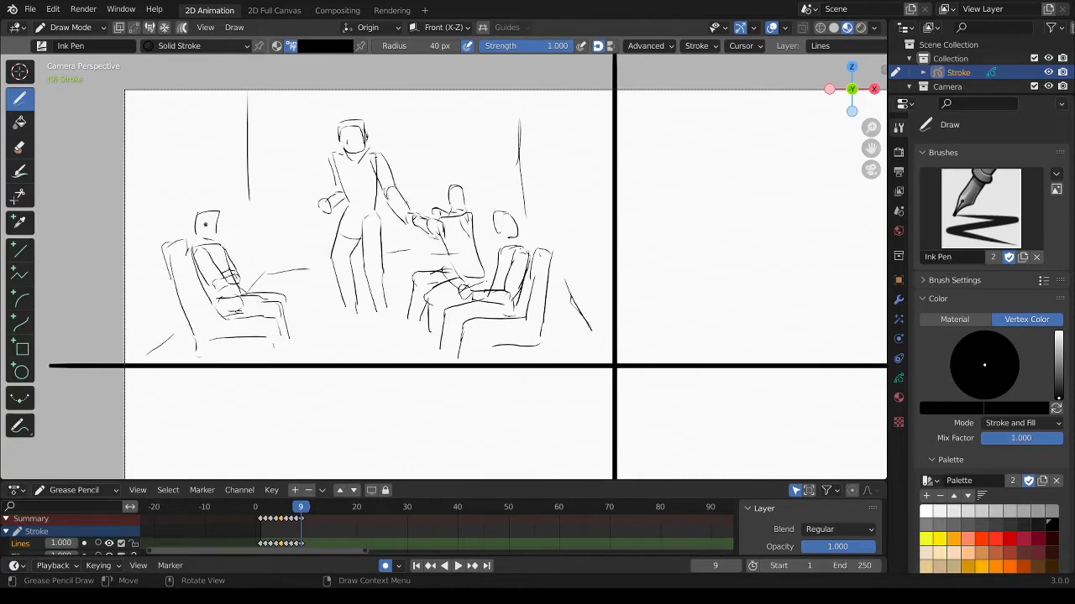
Step: Add a detail stroke on the left seated head and redraw the middle seated head as a rounded outline
{"action": "left_click_drag", "start_coordinate": [220, 216], "coordinate": [213, 222]}
{"action": "mouse_move", "coordinate": [452, 191]}
{"action": "left_mouse_down", "text": "ctrl"}
{"action": "mouse_move", "coordinate": [462, 183]}
{"action": "mouse_move", "coordinate": [459, 212]}
{"action": "mouse_move", "coordinate": [512, 210]}
{"action": "mouse_move", "coordinate": [519, 235]}
{"action": "left_mouse_up", "text": "ctrl"}
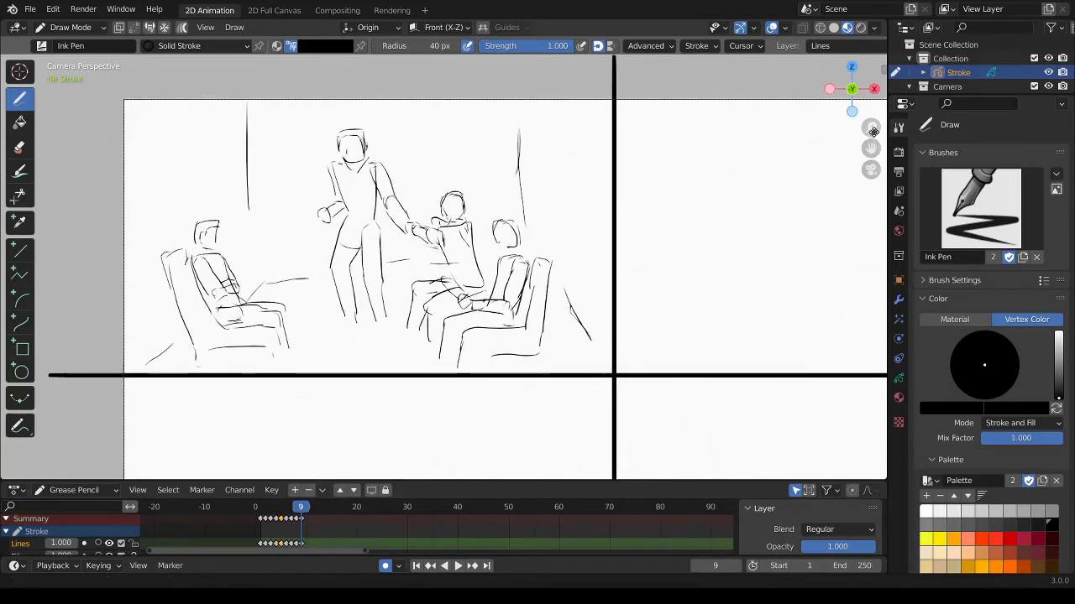
{"action": "scroll", "coordinate": [874, 151], "scroll_direction": "up", "scroll_amount": 2}
{"action": "scroll", "coordinate": [601, 242], "scroll_direction": "up", "scroll_amount": 2}
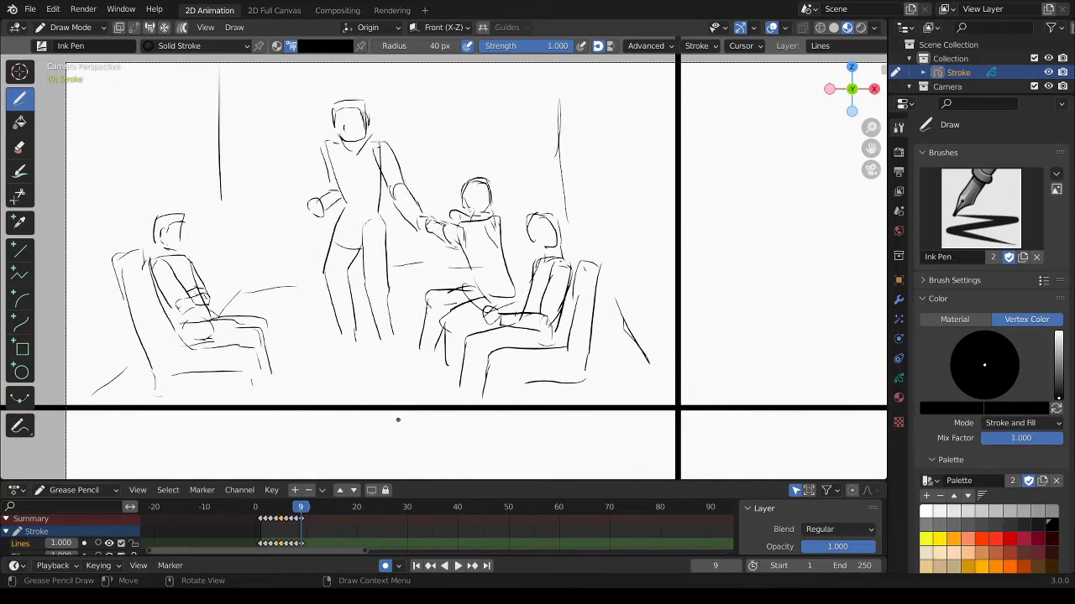
Step: Draw a coffee table between the figures with a round cup and a small object on it
{"action": "mouse_move", "coordinate": [340, 311]}
{"action": "left_mouse_down"}
{"action": "mouse_move", "coordinate": [385, 311]}
{"action": "mouse_move", "coordinate": [322, 316]}
{"action": "mouse_move", "coordinate": [296, 400]}
{"action": "mouse_move", "coordinate": [369, 311]}
{"action": "mouse_move", "coordinate": [403, 308]}
{"action": "mouse_move", "coordinate": [387, 368]}
{"action": "mouse_move", "coordinate": [296, 391]}
{"action": "mouse_move", "coordinate": [378, 384]}
{"action": "left_mouse_up"}
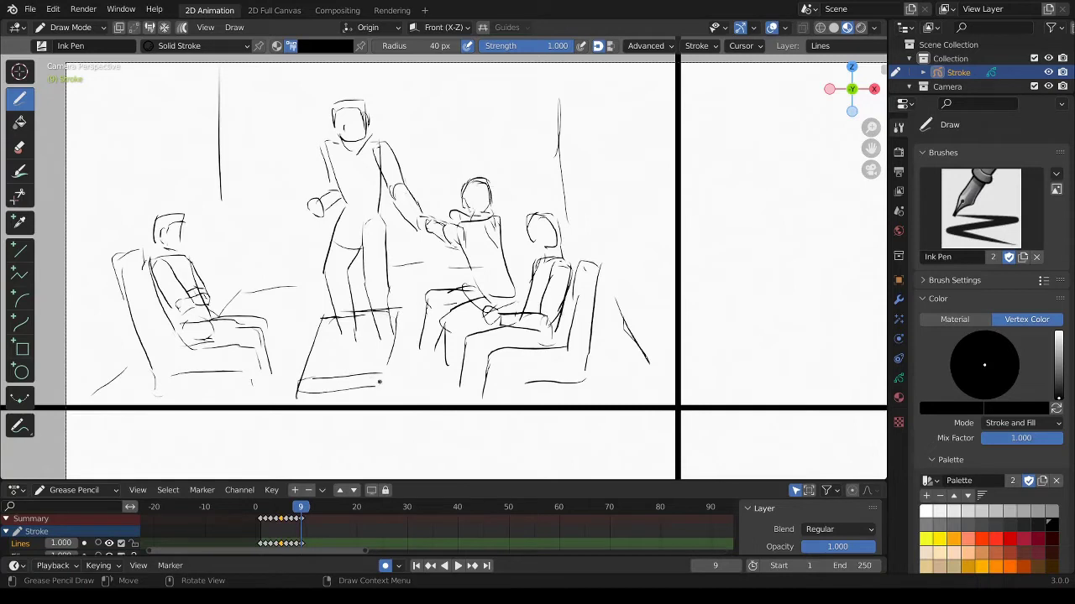
{"action": "left_click_drag", "start_coordinate": [401, 326], "coordinate": [383, 398]}
{"action": "left_click_drag", "start_coordinate": [311, 392], "coordinate": [309, 402]}
{"action": "mouse_move", "coordinate": [324, 351]}
{"action": "left_mouse_down"}
{"action": "mouse_move", "coordinate": [337, 351]}
{"action": "mouse_move", "coordinate": [321, 356]}
{"action": "left_mouse_up"}
{"action": "mouse_move", "coordinate": [373, 334]}
{"action": "left_mouse_down"}
{"action": "mouse_move", "coordinate": [386, 335]}
{"action": "mouse_move", "coordinate": [375, 347]}
{"action": "mouse_move", "coordinate": [380, 340]}
{"action": "left_mouse_up"}
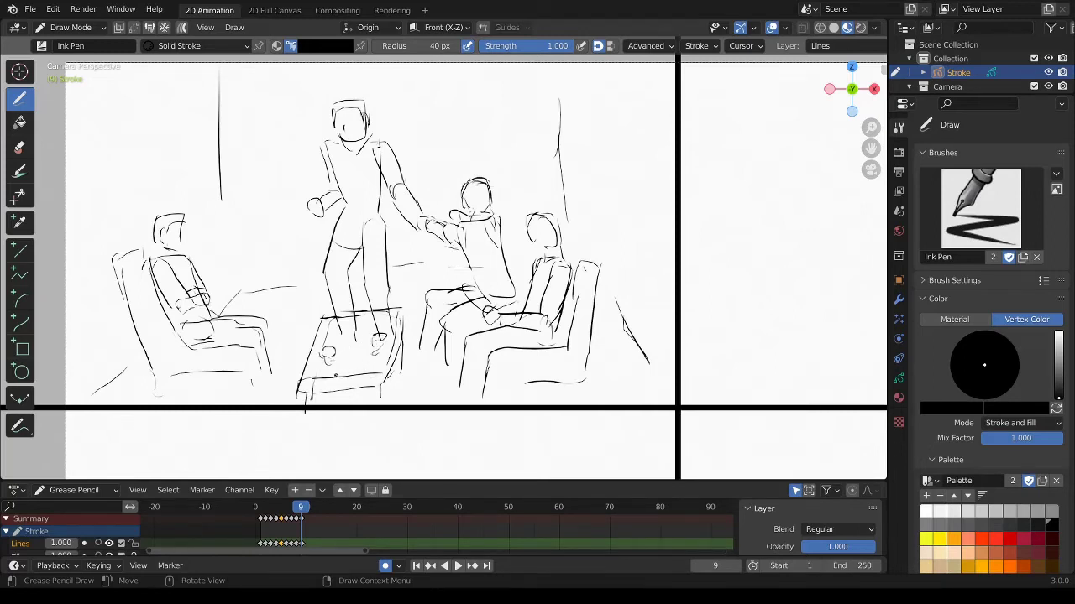
{"action": "left_click_drag", "start_coordinate": [324, 362], "coordinate": [383, 358]}
Step: Add face marks to the standing person and an eye to the right seated person
{"action": "left_click_drag", "start_coordinate": [234, 238], "coordinate": [235, 288]}
{"action": "left_click_drag", "start_coordinate": [345, 135], "coordinate": [351, 138]}
{"action": "left_click_drag", "start_coordinate": [550, 225], "coordinate": [552, 232]}
{"action": "mouse_move", "coordinate": [870, 148]}
{"action": "left_mouse_down"}
{"action": "mouse_move", "coordinate": [865, 47]}
{"action": "mouse_move", "coordinate": [873, 126]}
{"action": "mouse_move", "coordinate": [845, 193]}
{"action": "left_mouse_up"}
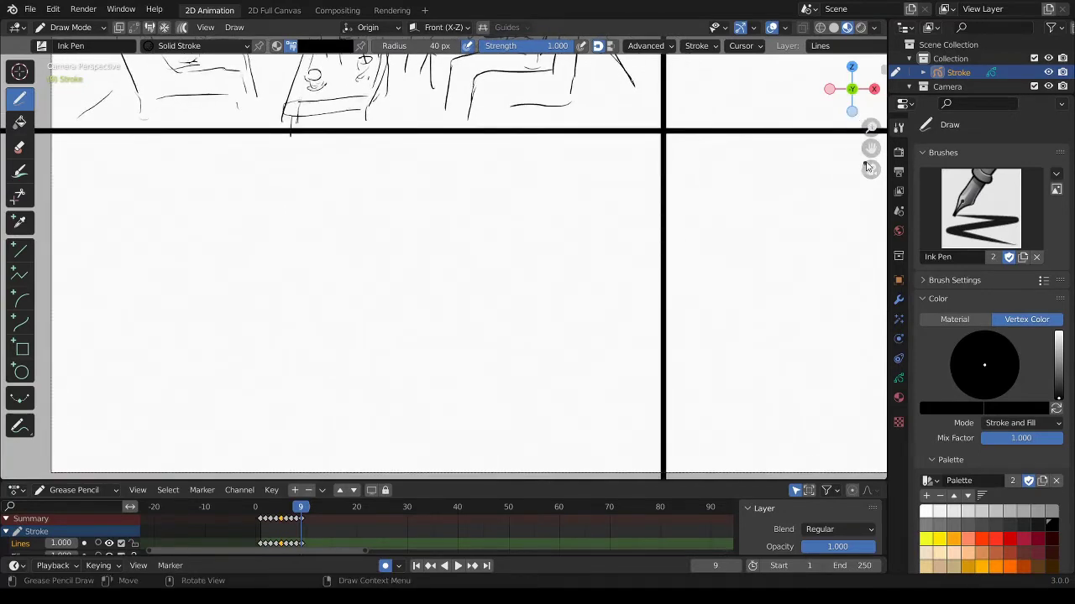
Step: In the lower-left panel, draw a tall standing figure's head, shoulders and long torso sides
{"action": "left_click_drag", "start_coordinate": [871, 148], "coordinate": [898, 122]}
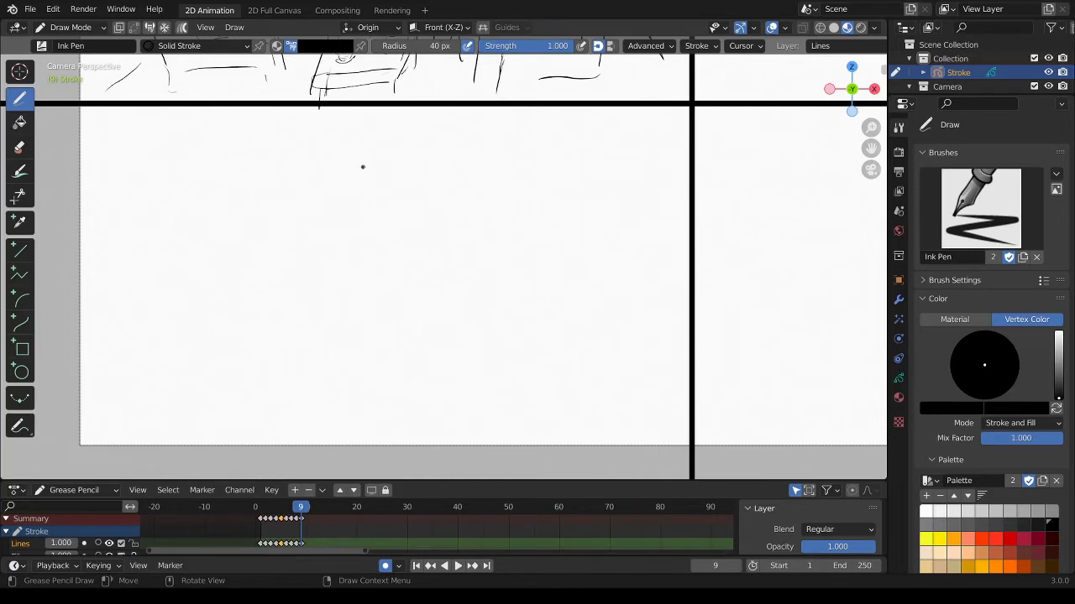
{"action": "mouse_move", "coordinate": [361, 178]}
{"action": "left_mouse_down"}
{"action": "mouse_move", "coordinate": [390, 176]}
{"action": "mouse_move", "coordinate": [345, 195]}
{"action": "mouse_move", "coordinate": [358, 271]}
{"action": "left_mouse_up"}
{"action": "mouse_move", "coordinate": [405, 183]}
{"action": "left_mouse_down"}
{"action": "mouse_move", "coordinate": [399, 270]}
{"action": "mouse_move", "coordinate": [356, 282]}
{"action": "mouse_move", "coordinate": [378, 318]}
{"action": "left_mouse_up"}
{"action": "left_click_drag", "start_coordinate": [404, 269], "coordinate": [410, 304]}
{"action": "mouse_move", "coordinate": [379, 318]}
{"action": "left_mouse_down"}
{"action": "mouse_move", "coordinate": [403, 307]}
{"action": "mouse_move", "coordinate": [398, 398]}
{"action": "left_mouse_up"}
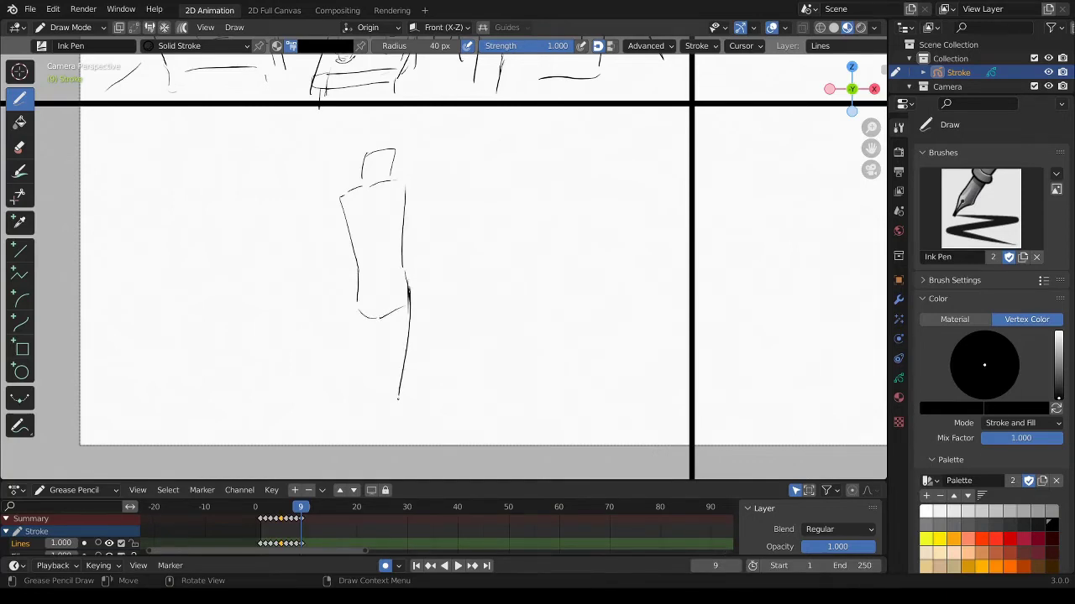
{"action": "left_click_drag", "start_coordinate": [356, 281], "coordinate": [364, 425]}
Step: Draw a second, stooping figure's head, arm, back and side line to the left
{"action": "mouse_move", "coordinate": [194, 251]}
{"action": "left_mouse_down"}
{"action": "mouse_move", "coordinate": [217, 213]}
{"action": "mouse_move", "coordinate": [232, 249]}
{"action": "mouse_move", "coordinate": [232, 336]}
{"action": "left_mouse_up"}
{"action": "mouse_move", "coordinate": [232, 243]}
{"action": "left_mouse_down"}
{"action": "mouse_move", "coordinate": [265, 268]}
{"action": "mouse_move", "coordinate": [296, 340]}
{"action": "left_mouse_up"}
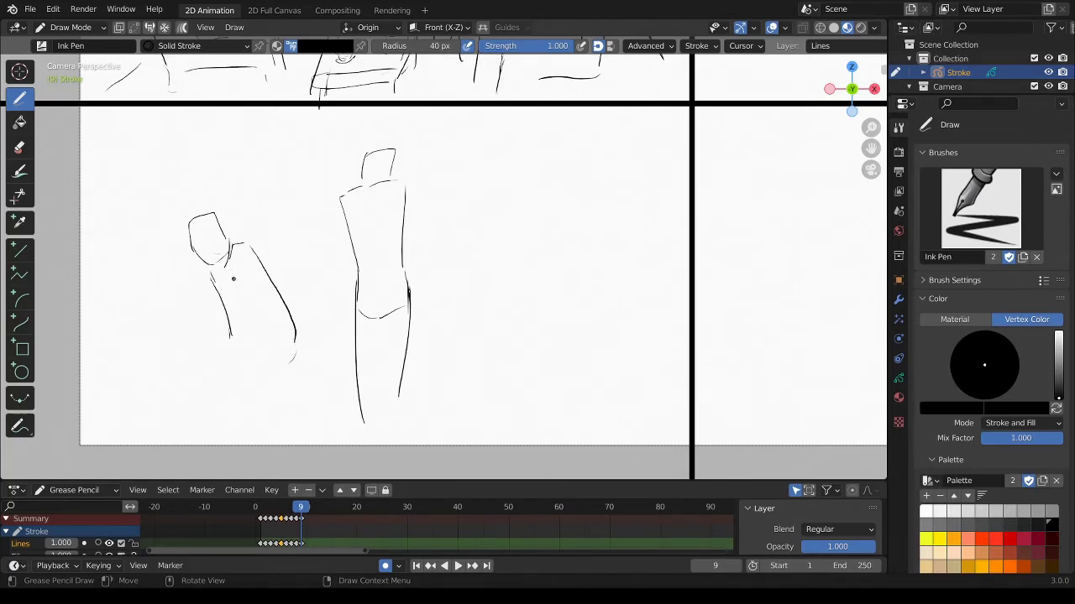
{"action": "mouse_move", "coordinate": [228, 252]}
{"action": "left_mouse_down"}
{"action": "mouse_move", "coordinate": [226, 304]}
{"action": "mouse_move", "coordinate": [266, 366]}
{"action": "mouse_move", "coordinate": [232, 388]}
{"action": "mouse_move", "coordinate": [279, 399]}
{"action": "left_mouse_up"}
Step: Draw the left stooping figure's legs and feet
{"action": "left_click_drag", "start_coordinate": [294, 342], "coordinate": [303, 382]}
{"action": "mouse_move", "coordinate": [294, 399]}
{"action": "left_mouse_down"}
{"action": "mouse_move", "coordinate": [273, 403]}
{"action": "mouse_move", "coordinate": [269, 456]}
{"action": "left_mouse_up"}
{"action": "left_click_drag", "start_coordinate": [295, 356], "coordinate": [304, 444]}
{"action": "left_click_drag", "start_coordinate": [238, 341], "coordinate": [219, 443]}
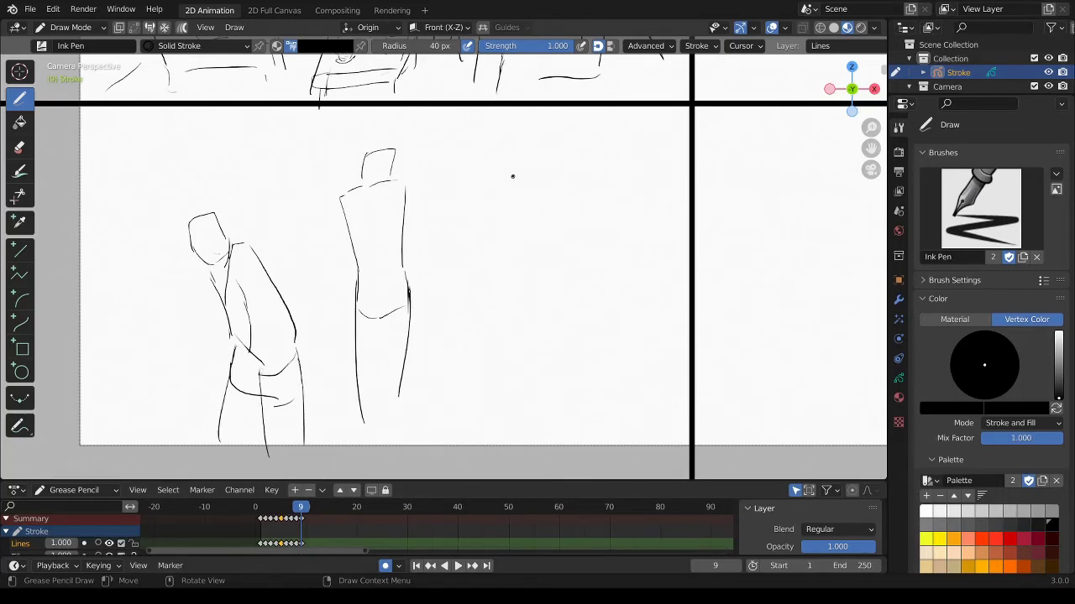
Step: Sketch a third standing person on the right with head, shoulder, torso, hips and legs
{"action": "left_click_drag", "start_coordinate": [478, 132], "coordinate": [488, 174]}
{"action": "left_click_drag", "start_coordinate": [479, 130], "coordinate": [493, 200]}
{"action": "mouse_move", "coordinate": [502, 179]}
{"action": "left_mouse_down"}
{"action": "mouse_move", "coordinate": [533, 190]}
{"action": "mouse_move", "coordinate": [490, 250]}
{"action": "mouse_move", "coordinate": [485, 300]}
{"action": "left_mouse_up"}
{"action": "left_click_drag", "start_coordinate": [485, 318], "coordinate": [526, 307]}
{"action": "mouse_move", "coordinate": [523, 175]}
{"action": "left_mouse_down"}
{"action": "mouse_move", "coordinate": [554, 257]}
{"action": "mouse_move", "coordinate": [516, 364]}
{"action": "left_mouse_up"}
{"action": "left_click_drag", "start_coordinate": [558, 296], "coordinate": [522, 361]}
{"action": "left_click_drag", "start_coordinate": [489, 305], "coordinate": [475, 425]}
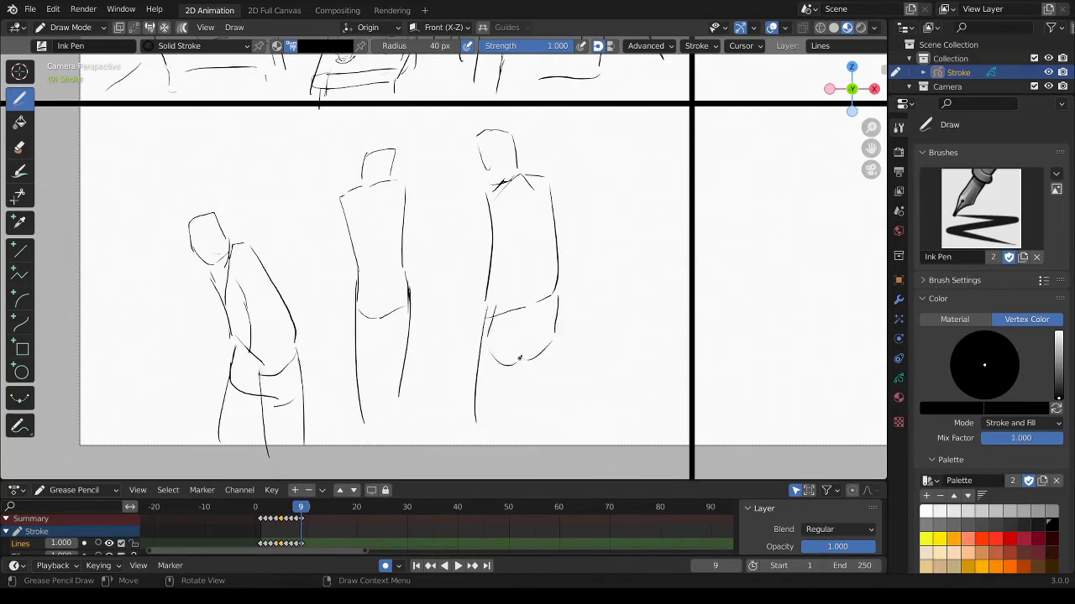
{"action": "left_click_drag", "start_coordinate": [528, 353], "coordinate": [501, 445]}
{"action": "left_click_drag", "start_coordinate": [557, 294], "coordinate": [572, 394]}
{"action": "left_click_drag", "start_coordinate": [530, 354], "coordinate": [546, 428]}
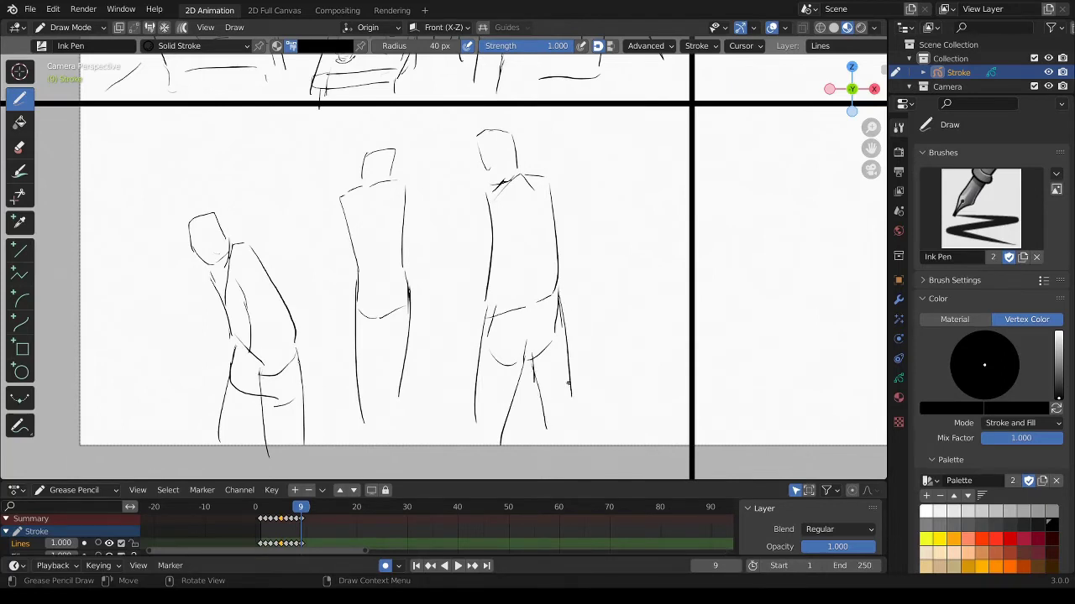
{"action": "left_click_drag", "start_coordinate": [568, 382], "coordinate": [566, 421]}
Step: Add a middle person between the figures with head, body outline, hips and legs
{"action": "mouse_move", "coordinate": [432, 167]}
{"action": "left_mouse_down"}
{"action": "mouse_move", "coordinate": [436, 193]}
{"action": "mouse_move", "coordinate": [461, 195]}
{"action": "mouse_move", "coordinate": [424, 217]}
{"action": "mouse_move", "coordinate": [477, 200]}
{"action": "mouse_move", "coordinate": [426, 222]}
{"action": "mouse_move", "coordinate": [445, 298]}
{"action": "left_mouse_up"}
{"action": "mouse_move", "coordinate": [484, 204]}
{"action": "left_mouse_down"}
{"action": "mouse_move", "coordinate": [475, 275]}
{"action": "mouse_move", "coordinate": [442, 294]}
{"action": "mouse_move", "coordinate": [454, 319]}
{"action": "left_mouse_up"}
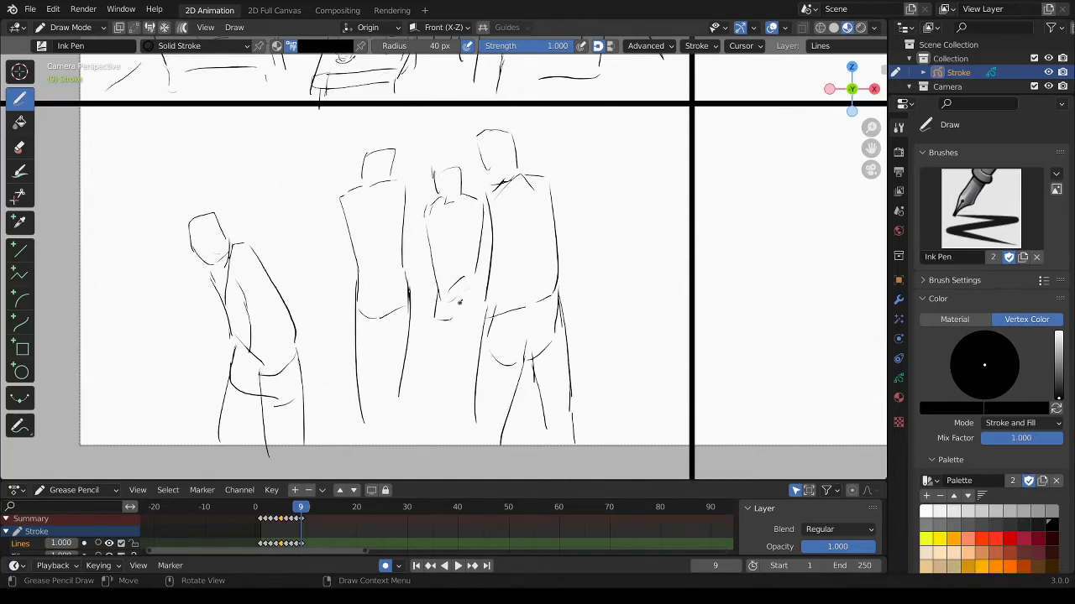
{"action": "mouse_move", "coordinate": [473, 274]}
{"action": "left_mouse_down"}
{"action": "mouse_move", "coordinate": [481, 304]}
{"action": "mouse_move", "coordinate": [458, 319]}
{"action": "mouse_move", "coordinate": [438, 409]}
{"action": "left_mouse_up"}
{"action": "left_click_drag", "start_coordinate": [438, 296], "coordinate": [426, 413]}
{"action": "left_click_drag", "start_coordinate": [464, 317], "coordinate": [476, 369]}
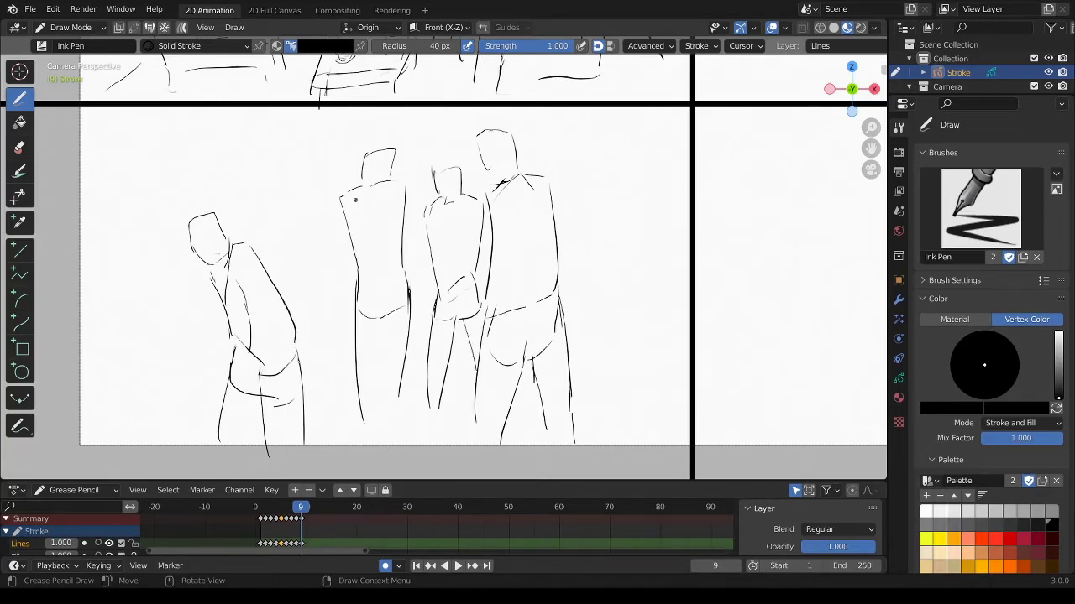
Step: Give the tall figure side lines, a bent arm out to the left, and a touched-up head
{"action": "left_click_drag", "start_coordinate": [347, 198], "coordinate": [359, 254]}
{"action": "mouse_move", "coordinate": [331, 198]}
{"action": "left_mouse_down"}
{"action": "mouse_move", "coordinate": [302, 235]}
{"action": "mouse_move", "coordinate": [309, 261]}
{"action": "left_mouse_up"}
{"action": "mouse_move", "coordinate": [344, 225]}
{"action": "left_mouse_down"}
{"action": "mouse_move", "coordinate": [322, 250]}
{"action": "mouse_move", "coordinate": [344, 293]}
{"action": "left_mouse_up"}
{"action": "left_click_drag", "start_coordinate": [309, 258], "coordinate": [336, 303]}
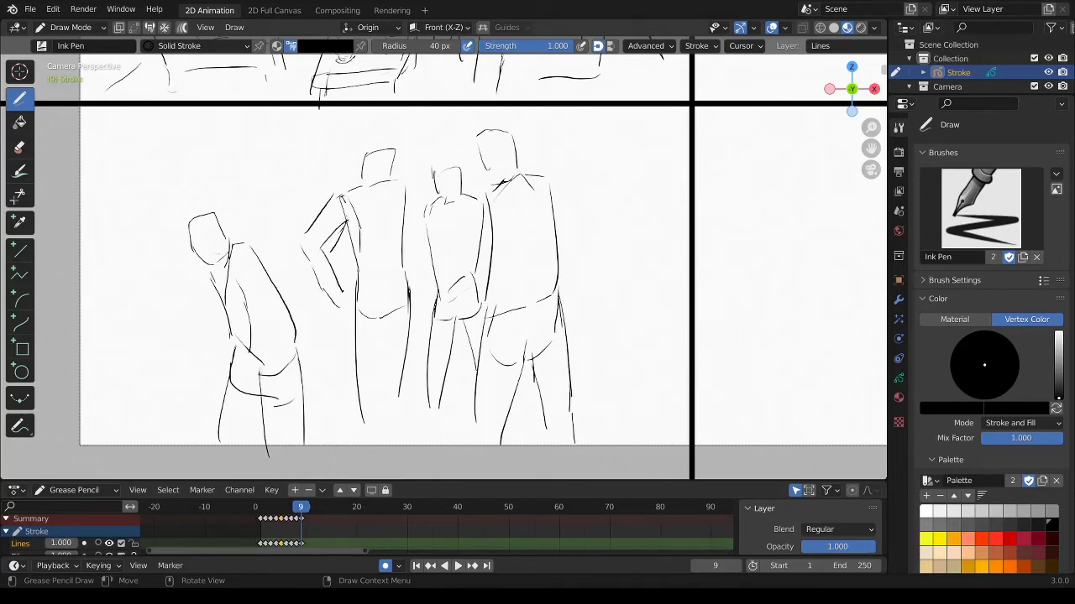
{"action": "mouse_move", "coordinate": [326, 247]}
{"action": "left_mouse_down"}
{"action": "mouse_move", "coordinate": [350, 304]}
{"action": "mouse_move", "coordinate": [337, 280]}
{"action": "mouse_move", "coordinate": [349, 292]}
{"action": "left_mouse_up"}
{"action": "mouse_move", "coordinate": [404, 184]}
{"action": "left_mouse_down"}
{"action": "mouse_move", "coordinate": [421, 252]}
{"action": "mouse_move", "coordinate": [413, 296]}
{"action": "left_mouse_up"}
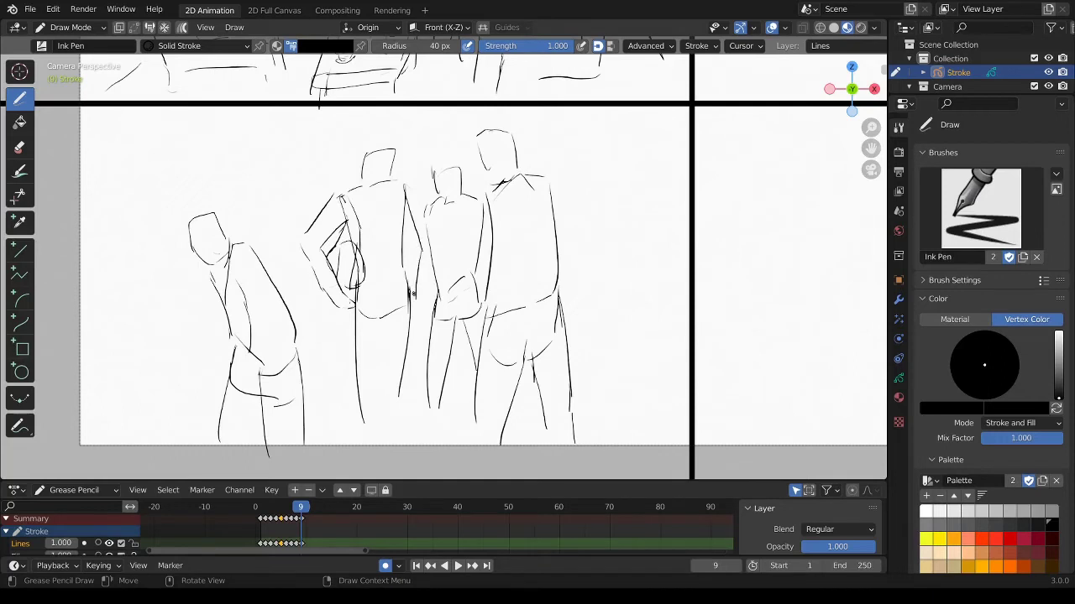
{"action": "left_click_drag", "start_coordinate": [404, 243], "coordinate": [408, 277]}
{"action": "mouse_move", "coordinate": [363, 162]}
{"action": "left_mouse_down"}
{"action": "mouse_move", "coordinate": [362, 177]}
{"action": "mouse_move", "coordinate": [388, 160]}
{"action": "mouse_move", "coordinate": [369, 185]}
{"action": "left_mouse_up"}
Step: Refine the left figure with a face mark, shoulder, torso and leg lines, and a reaching hand
{"action": "mouse_move", "coordinate": [193, 245]}
{"action": "left_mouse_down"}
{"action": "mouse_move", "coordinate": [201, 258]}
{"action": "mouse_move", "coordinate": [199, 240]}
{"action": "left_mouse_up"}
{"action": "left_click_drag", "start_coordinate": [240, 301], "coordinate": [232, 323]}
{"action": "mouse_move", "coordinate": [232, 274]}
{"action": "left_mouse_down"}
{"action": "mouse_move", "coordinate": [248, 265]}
{"action": "mouse_move", "coordinate": [260, 283]}
{"action": "mouse_move", "coordinate": [260, 351]}
{"action": "left_mouse_up"}
{"action": "left_click_drag", "start_coordinate": [235, 297], "coordinate": [258, 399]}
{"action": "mouse_move", "coordinate": [246, 348]}
{"action": "left_mouse_down"}
{"action": "mouse_move", "coordinate": [240, 415]}
{"action": "mouse_move", "coordinate": [255, 426]}
{"action": "mouse_move", "coordinate": [243, 436]}
{"action": "left_mouse_up"}
{"action": "left_click_drag", "start_coordinate": [251, 413], "coordinate": [253, 441]}
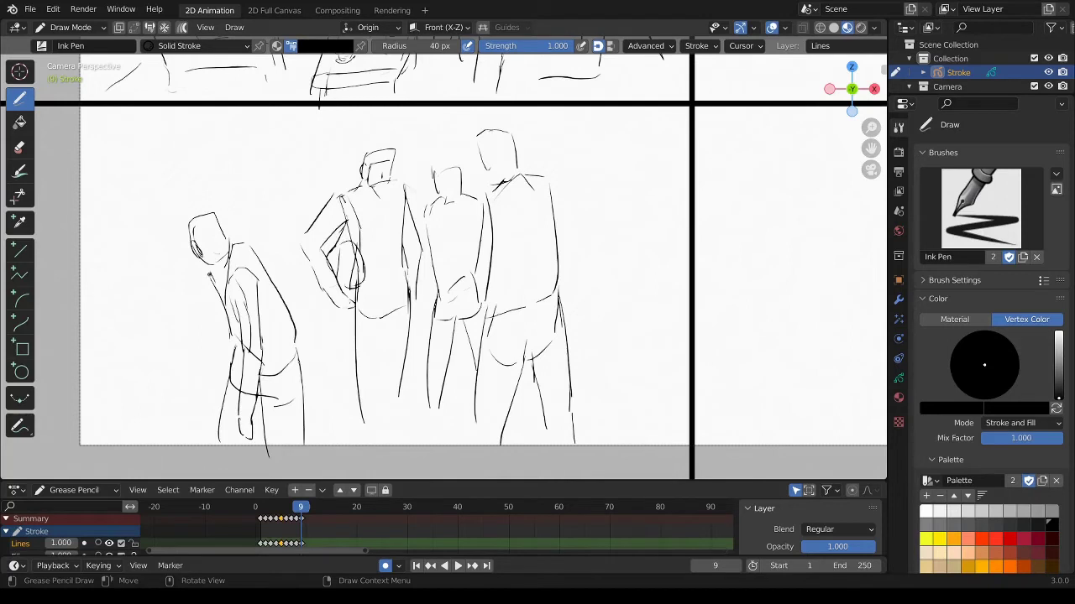
{"action": "left_click_drag", "start_coordinate": [210, 277], "coordinate": [211, 303]}
{"action": "mouse_move", "coordinate": [199, 318]}
{"action": "left_mouse_down"}
{"action": "mouse_move", "coordinate": [204, 327]}
{"action": "mouse_move", "coordinate": [218, 302]}
{"action": "mouse_move", "coordinate": [222, 312]}
{"action": "mouse_move", "coordinate": [214, 309]}
{"action": "left_mouse_up"}
{"action": "left_click_drag", "start_coordinate": [200, 265], "coordinate": [214, 297]}
Step: Outline the right figures' backs, give the middle figure hands, neck and head with ear, and add an ear to the right head
{"action": "left_click_drag", "start_coordinate": [494, 196], "coordinate": [502, 267]}
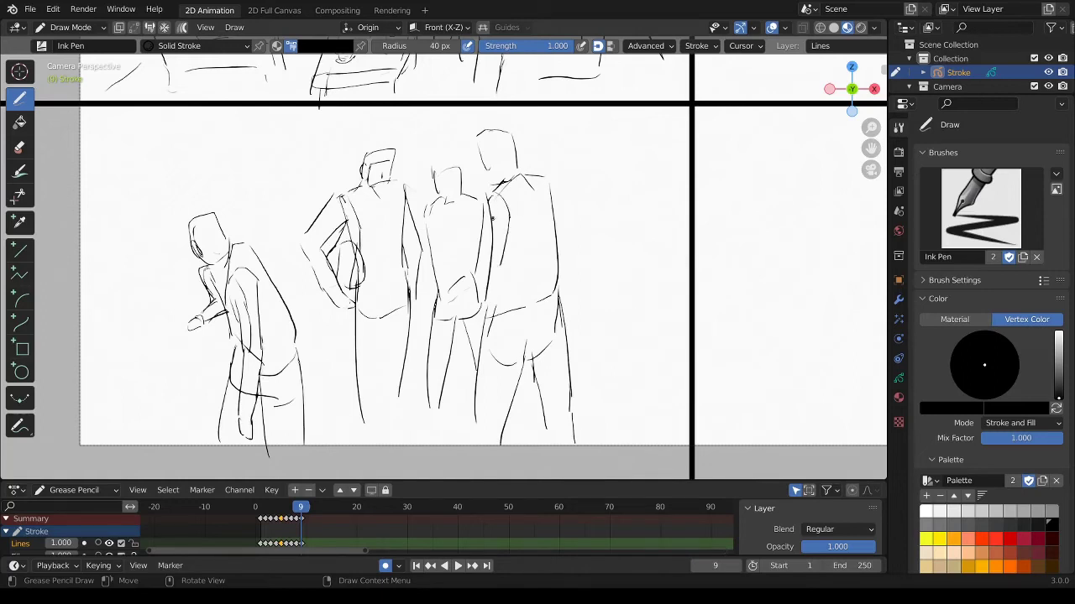
{"action": "mouse_move", "coordinate": [494, 199]}
{"action": "left_mouse_down"}
{"action": "mouse_move", "coordinate": [489, 267]}
{"action": "mouse_move", "coordinate": [462, 304]}
{"action": "left_mouse_up"}
{"action": "left_click_drag", "start_coordinate": [485, 296], "coordinate": [451, 319]}
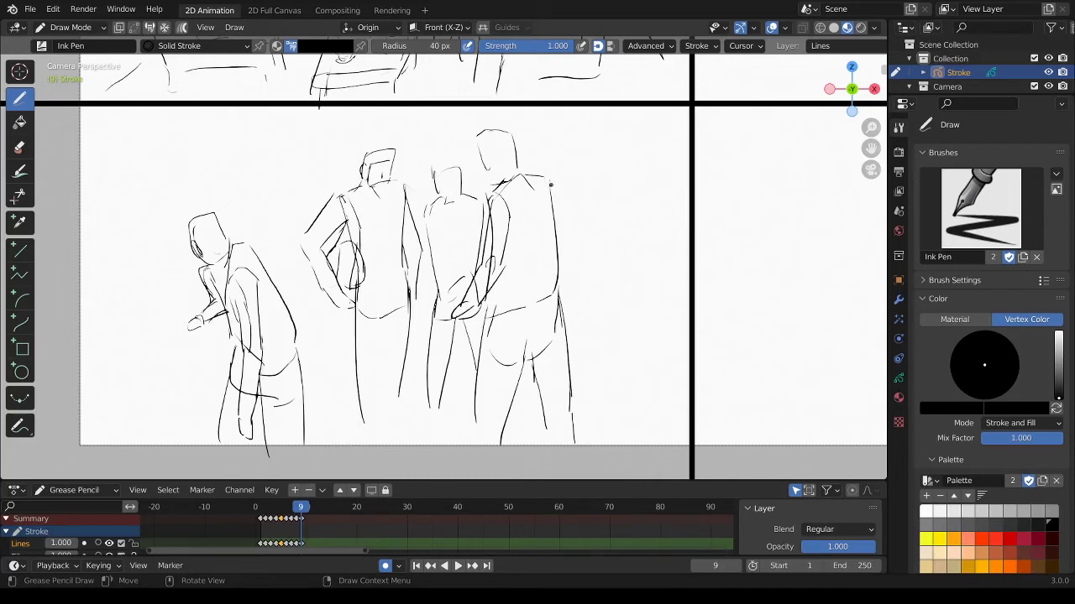
{"action": "mouse_move", "coordinate": [551, 185]}
{"action": "left_mouse_down"}
{"action": "mouse_move", "coordinate": [564, 235]}
{"action": "mouse_move", "coordinate": [560, 282]}
{"action": "left_mouse_up"}
{"action": "left_click_drag", "start_coordinate": [442, 202], "coordinate": [423, 234]}
{"action": "left_click_drag", "start_coordinate": [477, 198], "coordinate": [451, 217]}
{"action": "left_click_drag", "start_coordinate": [454, 205], "coordinate": [458, 229]}
{"action": "mouse_move", "coordinate": [440, 199]}
{"action": "left_mouse_down"}
{"action": "mouse_move", "coordinate": [438, 178]}
{"action": "mouse_move", "coordinate": [456, 166]}
{"action": "left_mouse_up"}
{"action": "mouse_move", "coordinate": [456, 166]}
{"action": "left_mouse_down"}
{"action": "mouse_move", "coordinate": [458, 178]}
{"action": "mouse_move", "coordinate": [435, 180]}
{"action": "mouse_move", "coordinate": [467, 195]}
{"action": "left_mouse_up"}
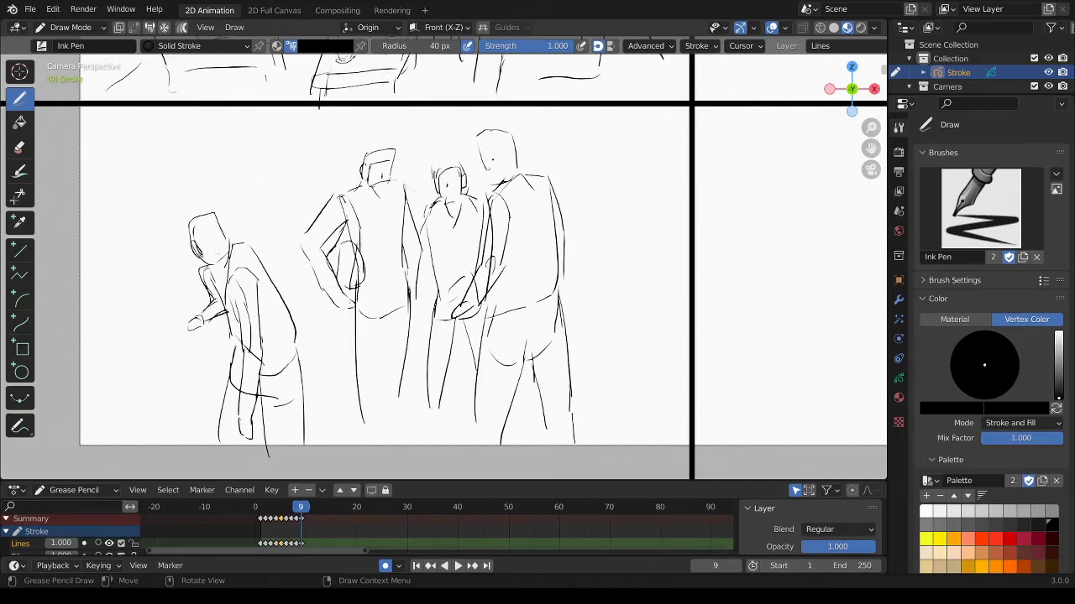
{"action": "mouse_move", "coordinate": [491, 152]}
{"action": "left_mouse_down"}
{"action": "mouse_move", "coordinate": [489, 173]}
{"action": "mouse_move", "coordinate": [534, 178]}
{"action": "left_mouse_up"}
Step: Draw floor lines across the panel, background strokes behind the group, and lines below the central figures
{"action": "left_click_drag", "start_coordinate": [69, 334], "coordinate": [165, 346]}
{"action": "left_click_drag", "start_coordinate": [303, 344], "coordinate": [379, 342]}
{"action": "left_click_drag", "start_coordinate": [601, 352], "coordinate": [660, 355]}
{"action": "mouse_move", "coordinate": [250, 238]}
{"action": "left_mouse_down"}
{"action": "mouse_move", "coordinate": [261, 150]}
{"action": "mouse_move", "coordinate": [173, 118]}
{"action": "left_mouse_up"}
{"action": "left_click_drag", "start_coordinate": [259, 116], "coordinate": [258, 143]}
{"action": "left_click_drag", "start_coordinate": [280, 119], "coordinate": [302, 130]}
{"action": "left_click_drag", "start_coordinate": [623, 130], "coordinate": [624, 166]}
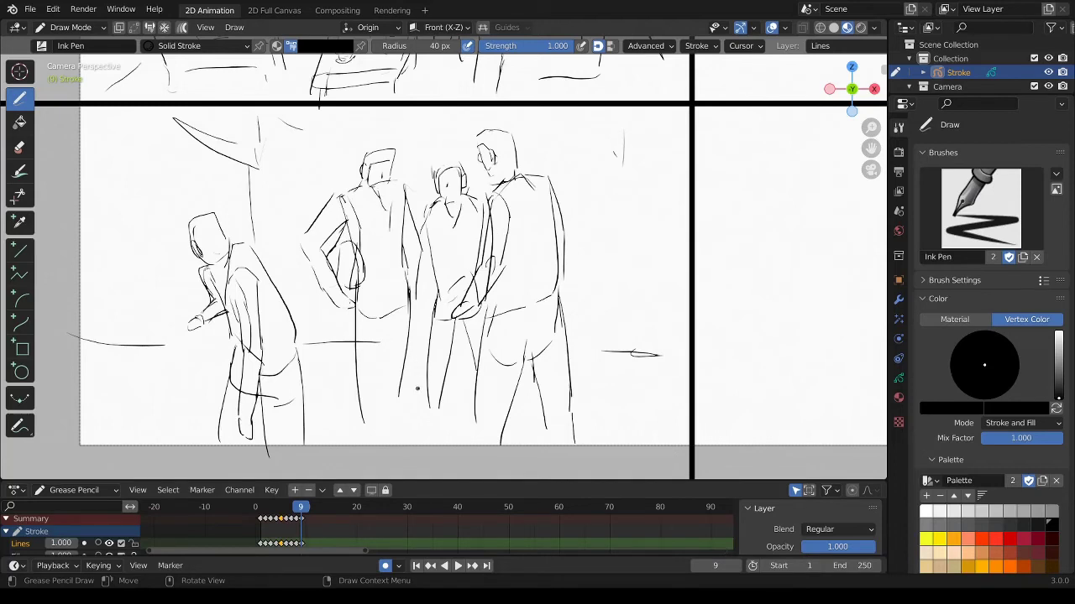
{"action": "left_click_drag", "start_coordinate": [385, 327], "coordinate": [379, 451]}
{"action": "mouse_move", "coordinate": [396, 389]}
{"action": "left_mouse_down"}
{"action": "mouse_move", "coordinate": [400, 428]}
{"action": "mouse_move", "coordinate": [370, 435]}
{"action": "left_mouse_up"}
{"action": "left_click_drag", "start_coordinate": [870, 147], "coordinate": [801, 188]}
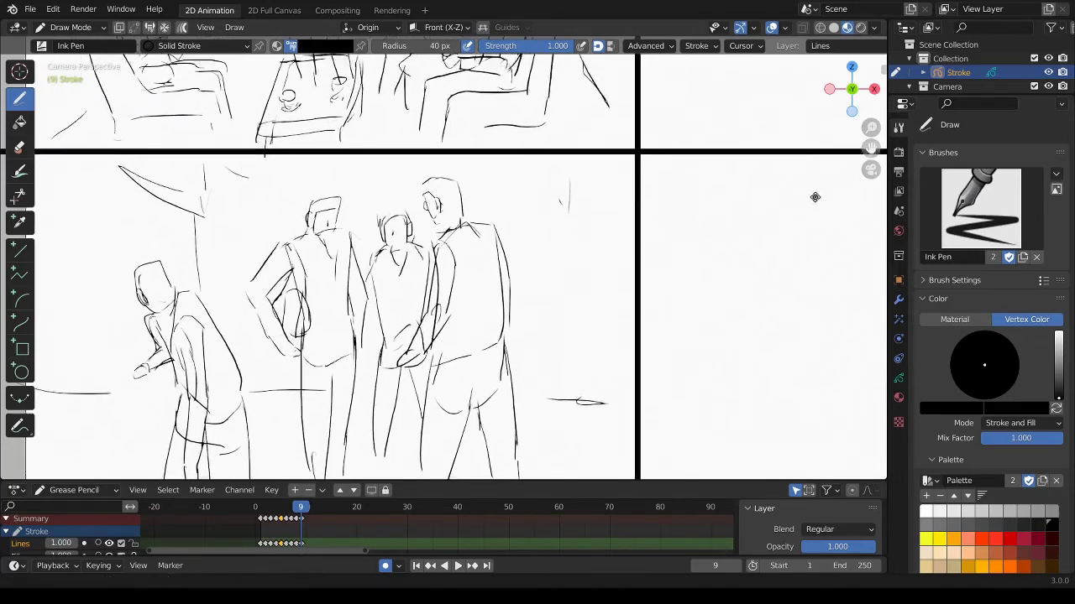
Step: In the empty right panel, draw a box-shaped head with shoulder and body lines below it
{"action": "left_click_drag", "start_coordinate": [855, 144], "coordinate": [474, 405]}
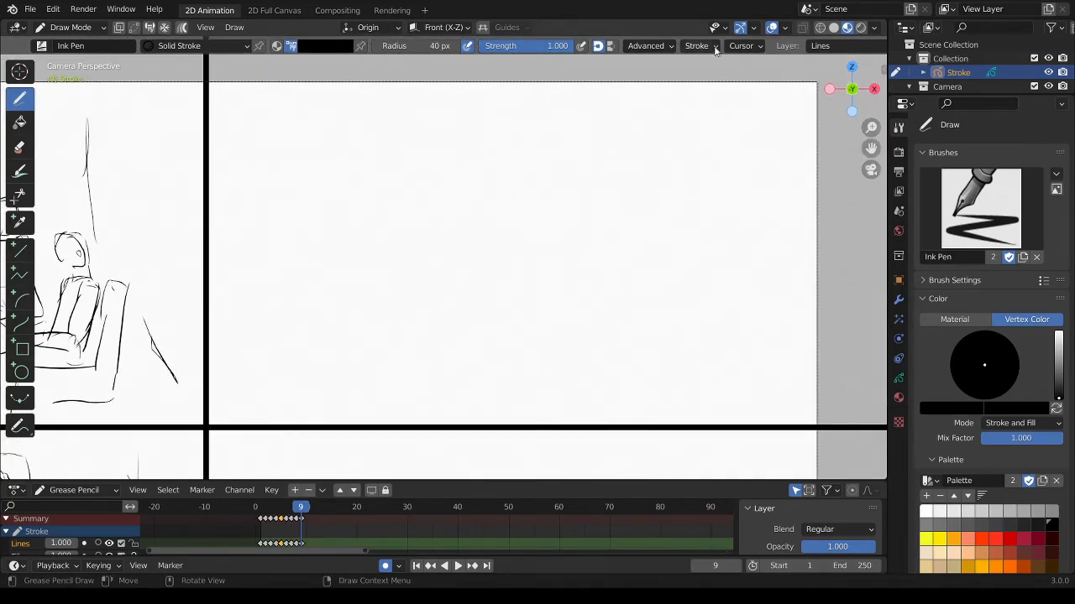
{"action": "mouse_move", "coordinate": [495, 101]}
{"action": "left_mouse_down"}
{"action": "mouse_move", "coordinate": [485, 180]}
{"action": "mouse_move", "coordinate": [548, 101]}
{"action": "mouse_move", "coordinate": [538, 192]}
{"action": "mouse_move", "coordinate": [491, 195]}
{"action": "left_mouse_up"}
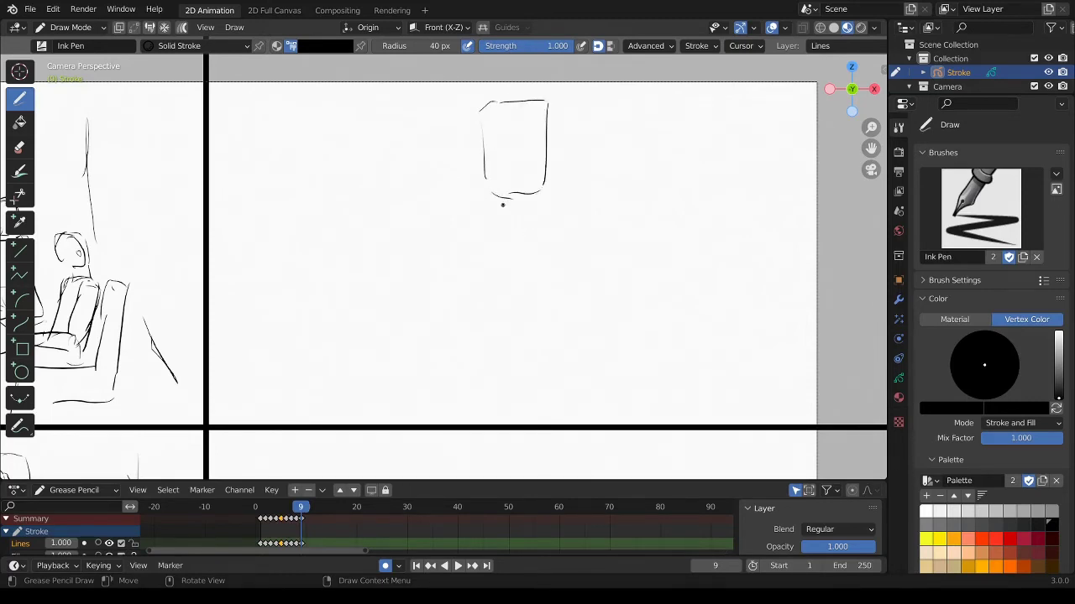
{"action": "left_click_drag", "start_coordinate": [472, 225], "coordinate": [452, 239]}
{"action": "mouse_move", "coordinate": [444, 239]}
{"action": "left_mouse_down"}
{"action": "mouse_move", "coordinate": [376, 255]}
{"action": "mouse_move", "coordinate": [378, 367]}
{"action": "left_mouse_up"}
{"action": "mouse_move", "coordinate": [551, 219]}
{"action": "left_mouse_down"}
{"action": "mouse_move", "coordinate": [559, 237]}
{"action": "mouse_move", "coordinate": [626, 244]}
{"action": "mouse_move", "coordinate": [640, 267]}
{"action": "mouse_move", "coordinate": [622, 400]}
{"action": "left_mouse_up"}
{"action": "left_click_drag", "start_coordinate": [370, 341], "coordinate": [389, 414]}
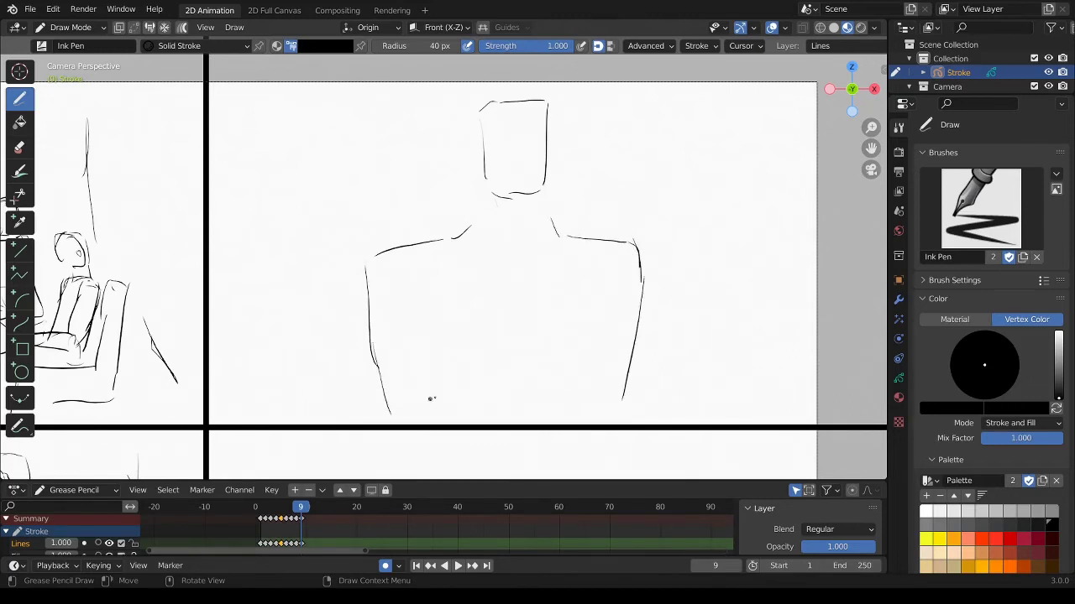
Step: Add the V-neckline, an ear and hairline, the left jaw, and neck lines into the shoulders
{"action": "left_click_drag", "start_coordinate": [474, 257], "coordinate": [513, 314]}
{"action": "left_click_drag", "start_coordinate": [560, 245], "coordinate": [533, 298]}
{"action": "mouse_move", "coordinate": [470, 131]}
{"action": "left_mouse_down"}
{"action": "mouse_move", "coordinate": [481, 156]}
{"action": "mouse_move", "coordinate": [476, 104]}
{"action": "mouse_move", "coordinate": [499, 85]}
{"action": "mouse_move", "coordinate": [548, 80]}
{"action": "mouse_move", "coordinate": [562, 146]}
{"action": "mouse_move", "coordinate": [542, 192]}
{"action": "left_mouse_up"}
{"action": "mouse_move", "coordinate": [484, 162]}
{"action": "left_mouse_down"}
{"action": "mouse_move", "coordinate": [498, 195]}
{"action": "mouse_move", "coordinate": [488, 225]}
{"action": "left_mouse_up"}
{"action": "left_click_drag", "start_coordinate": [541, 196], "coordinate": [558, 236]}
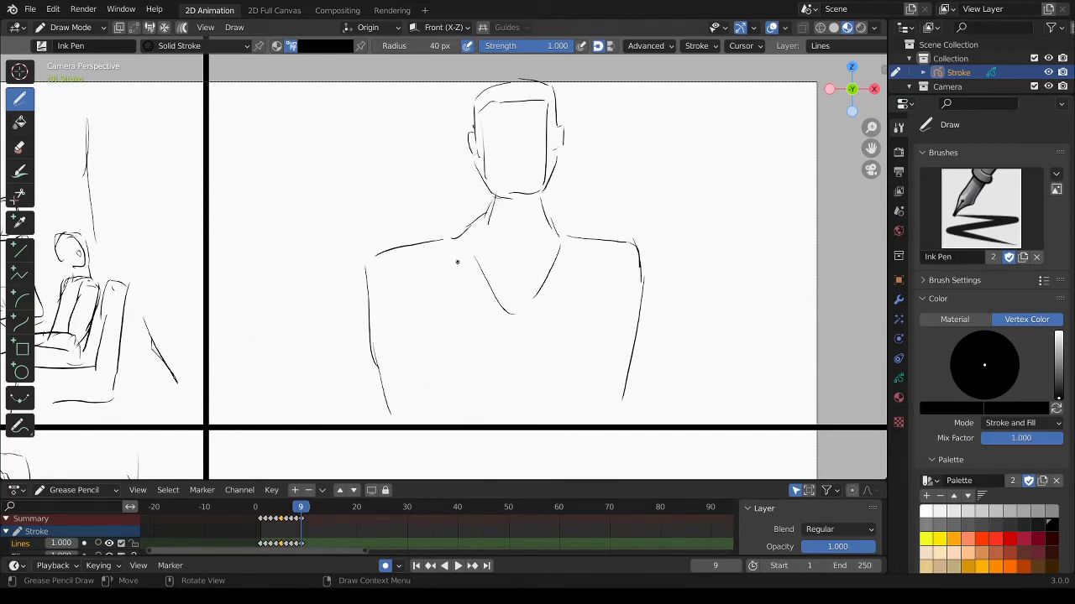
Step: Strengthen both torso sides with extra strokes and add ticks on each shoulder
{"action": "left_click_drag", "start_coordinate": [365, 266], "coordinate": [382, 384]}
{"action": "mouse_move", "coordinate": [631, 253]}
{"action": "left_mouse_down"}
{"action": "mouse_move", "coordinate": [641, 284]}
{"action": "mouse_move", "coordinate": [630, 386]}
{"action": "left_mouse_up"}
{"action": "left_click_drag", "start_coordinate": [363, 344], "coordinate": [392, 420]}
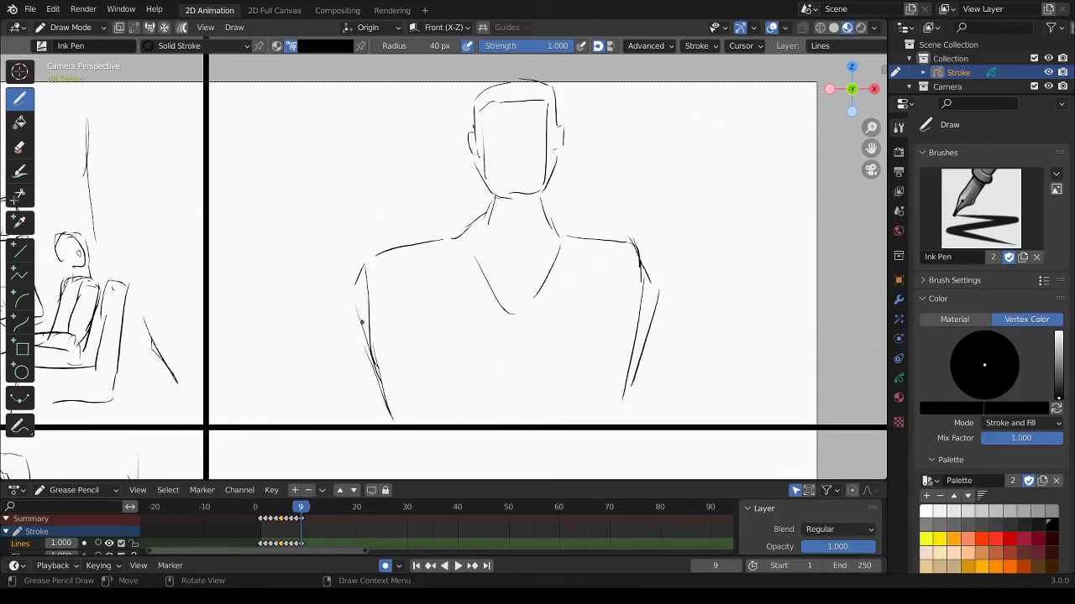
{"action": "left_click_drag", "start_coordinate": [362, 322], "coordinate": [368, 359]}
{"action": "left_click_drag", "start_coordinate": [421, 243], "coordinate": [419, 255]}
{"action": "left_click_drag", "start_coordinate": [595, 241], "coordinate": [599, 254]}
Step: Redraw the V-neck, refine both shoulder contours, and draw the left side of the neck
{"action": "left_click_drag", "start_coordinate": [461, 239], "coordinate": [509, 301]}
{"action": "left_click_drag", "start_coordinate": [561, 242], "coordinate": [523, 306]}
{"action": "left_click_drag", "start_coordinate": [387, 253], "coordinate": [370, 276]}
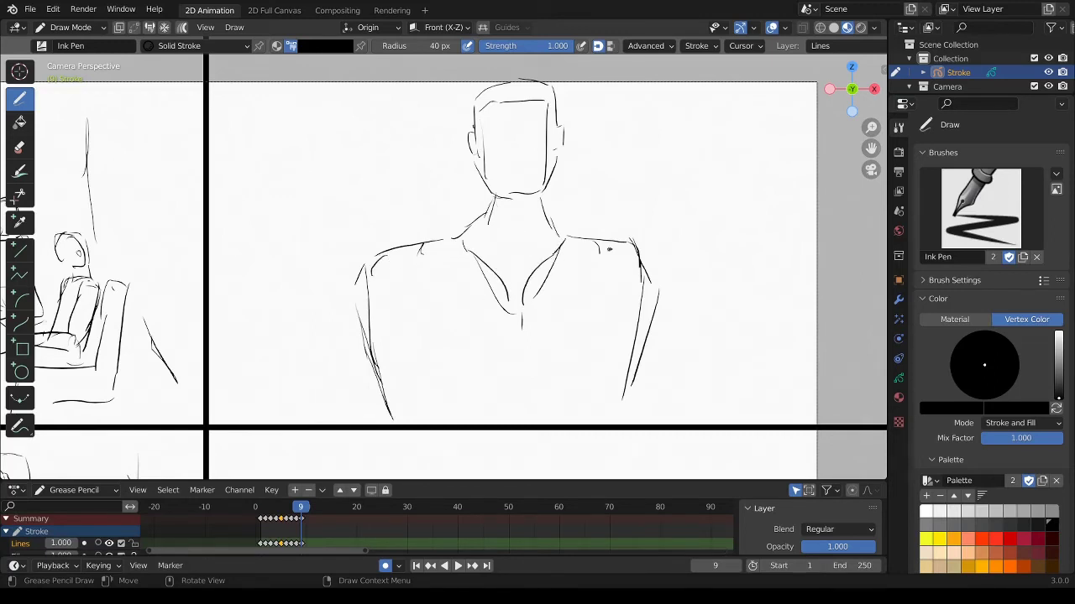
{"action": "left_click_drag", "start_coordinate": [631, 239], "coordinate": [658, 298]}
{"action": "left_click_drag", "start_coordinate": [464, 233], "coordinate": [361, 269]}
{"action": "left_click_drag", "start_coordinate": [566, 236], "coordinate": [645, 255]}
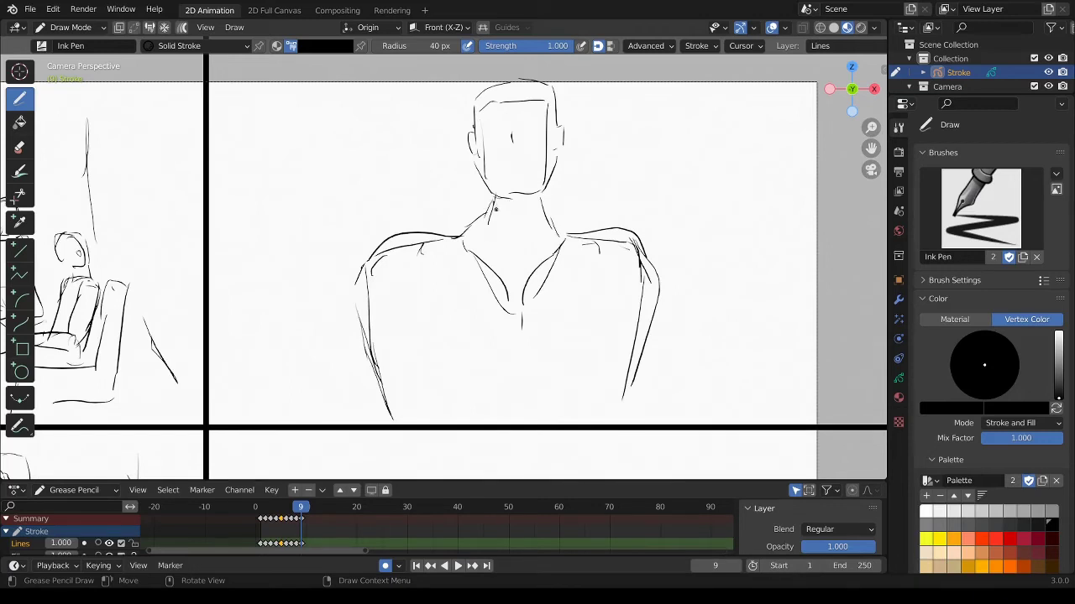
{"action": "left_click_drag", "start_coordinate": [495, 209], "coordinate": [484, 238]}
Step: Draw a guideline across the face and an open mouth, then touch up the upper-left of the face
{"action": "left_click_drag", "start_coordinate": [483, 133], "coordinate": [548, 133]}
{"action": "mouse_move", "coordinate": [509, 167]}
{"action": "left_mouse_down"}
{"action": "mouse_move", "coordinate": [524, 158]}
{"action": "mouse_move", "coordinate": [523, 175]}
{"action": "mouse_move", "coordinate": [509, 168]}
{"action": "left_mouse_up"}
{"action": "left_click_drag", "start_coordinate": [483, 122], "coordinate": [493, 102]}
Step: Darken the man's jaw, then sketch a second head with an ear and back to the right
{"action": "left_click_drag", "start_coordinate": [475, 153], "coordinate": [487, 198]}
{"action": "mouse_move", "coordinate": [642, 240]}
{"action": "left_mouse_down"}
{"action": "mouse_move", "coordinate": [708, 206]}
{"action": "mouse_move", "coordinate": [711, 290]}
{"action": "mouse_move", "coordinate": [687, 295]}
{"action": "left_mouse_up"}
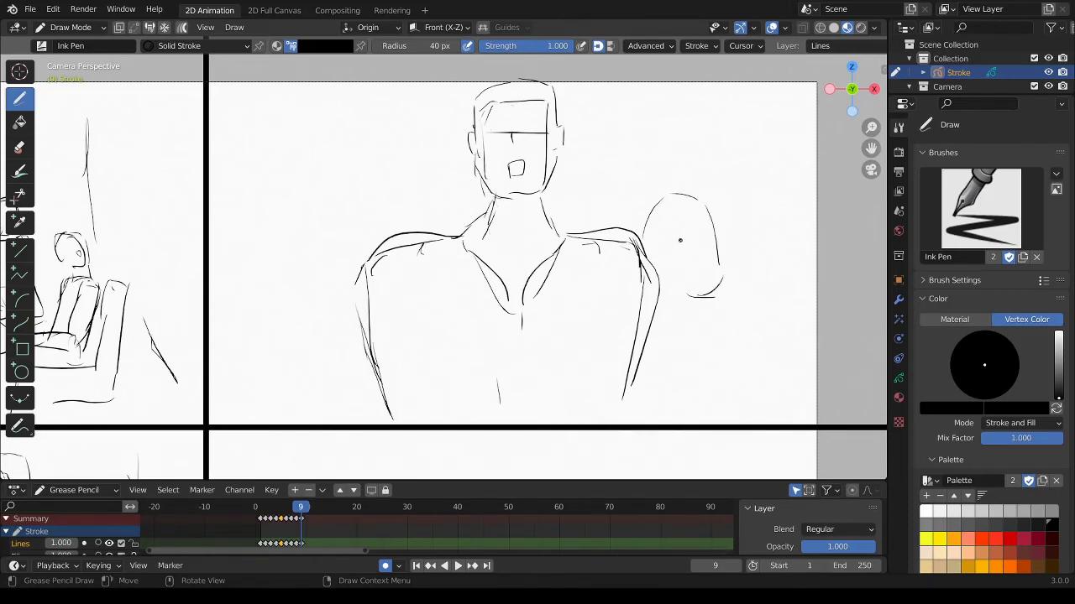
{"action": "mouse_move", "coordinate": [695, 263]}
{"action": "left_mouse_down"}
{"action": "mouse_move", "coordinate": [703, 256]}
{"action": "mouse_move", "coordinate": [687, 232]}
{"action": "mouse_move", "coordinate": [646, 232]}
{"action": "left_mouse_up"}
{"action": "mouse_move", "coordinate": [679, 333]}
{"action": "left_mouse_down"}
{"action": "mouse_move", "coordinate": [752, 336]}
{"action": "mouse_move", "coordinate": [756, 403]}
{"action": "left_mouse_up"}
Step: Give the second figure a neck, shoulder lines and body strokes
{"action": "left_click_drag", "start_coordinate": [714, 304], "coordinate": [734, 338]}
{"action": "mouse_move", "coordinate": [704, 326]}
{"action": "left_mouse_down"}
{"action": "mouse_move", "coordinate": [683, 327]}
{"action": "mouse_move", "coordinate": [652, 356]}
{"action": "left_mouse_up"}
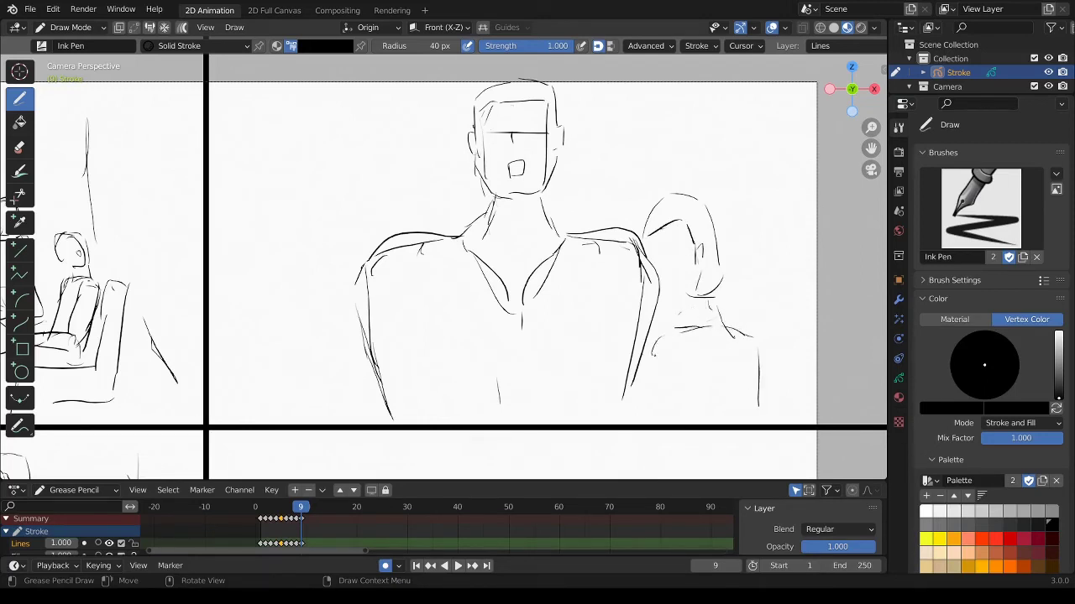
{"action": "mouse_move", "coordinate": [696, 401]}
{"action": "left_mouse_down"}
{"action": "mouse_move", "coordinate": [720, 351]}
{"action": "mouse_move", "coordinate": [655, 361]}
{"action": "mouse_move", "coordinate": [702, 423]}
{"action": "left_mouse_up"}
{"action": "left_click_drag", "start_coordinate": [754, 378], "coordinate": [762, 418]}
{"action": "left_click_drag", "start_coordinate": [672, 356], "coordinate": [653, 388]}
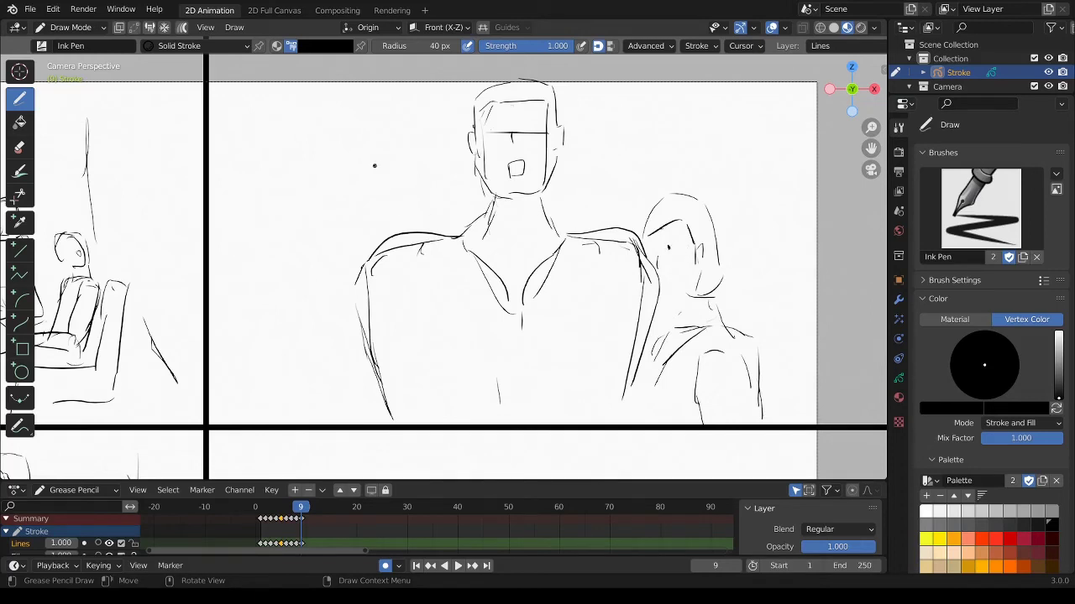
Step: Add small detail and background strokes around both figures in the panel
{"action": "left_click_drag", "start_coordinate": [340, 205], "coordinate": [339, 238]}
{"action": "left_click_drag", "start_coordinate": [320, 236], "coordinate": [308, 263]}
{"action": "left_click_drag", "start_coordinate": [240, 319], "coordinate": [341, 309]}
{"action": "left_click_drag", "start_coordinate": [638, 95], "coordinate": [632, 163]}
{"action": "left_click_drag", "start_coordinate": [871, 148], "coordinate": [853, 66]}
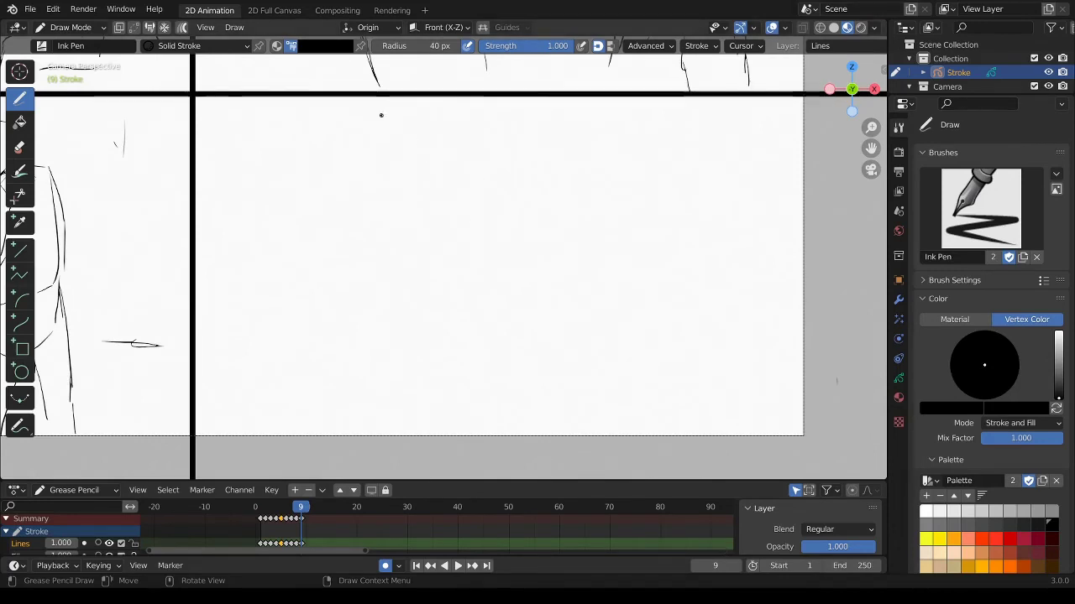
Step: In the lower panel, outline a large head with chin, neck and a long shoulder line
{"action": "mouse_move", "coordinate": [378, 111]}
{"action": "left_mouse_down"}
{"action": "mouse_move", "coordinate": [364, 262]}
{"action": "mouse_move", "coordinate": [424, 111]}
{"action": "mouse_move", "coordinate": [465, 262]}
{"action": "left_mouse_up"}
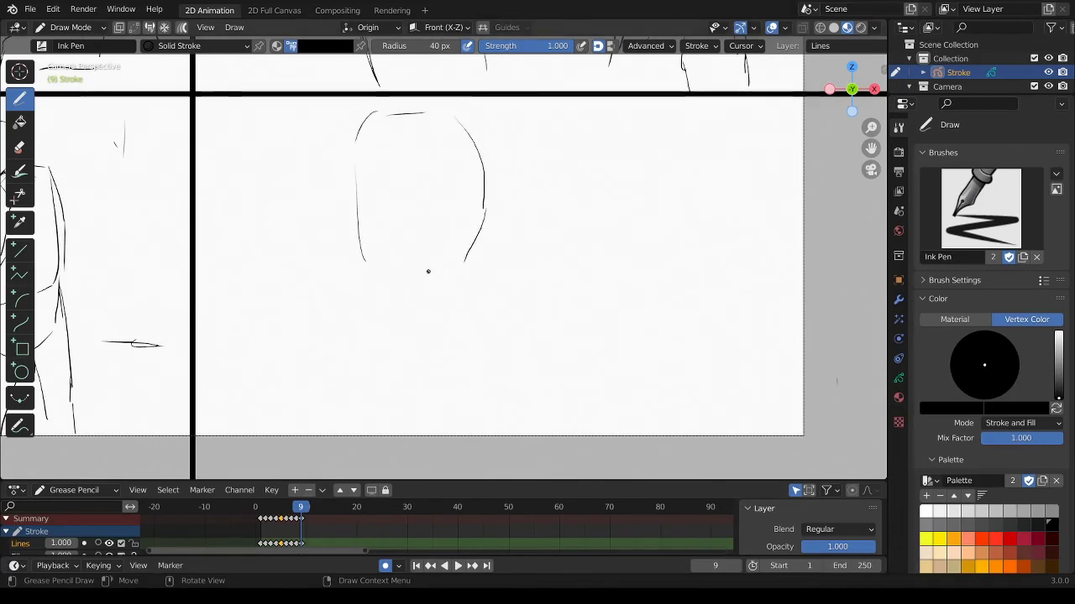
{"action": "left_click_drag", "start_coordinate": [372, 257], "coordinate": [426, 277]}
{"action": "left_click_drag", "start_coordinate": [364, 266], "coordinate": [363, 293]}
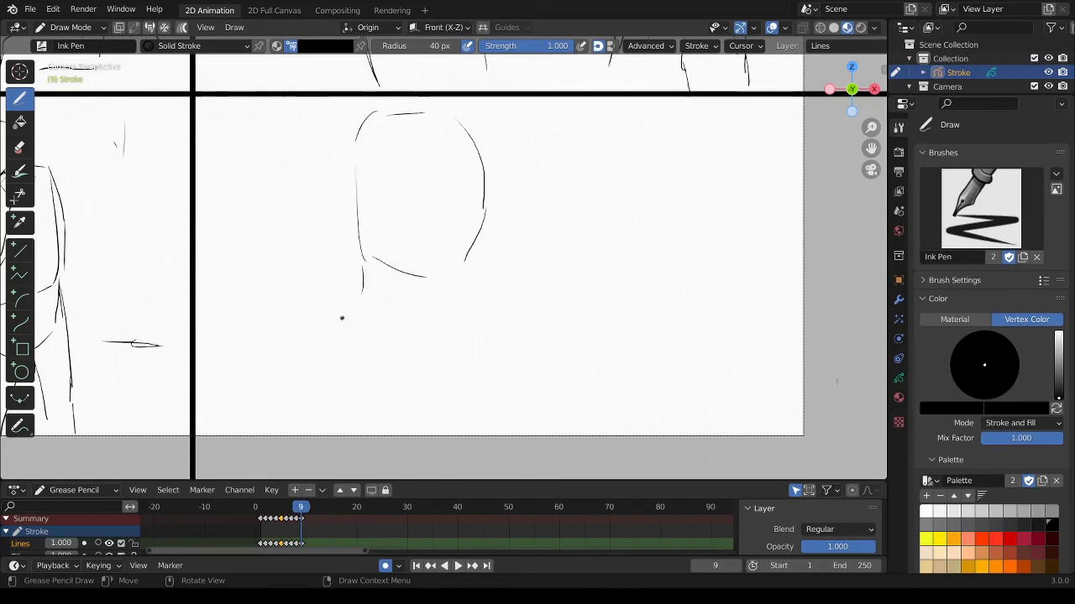
{"action": "mouse_move", "coordinate": [329, 324]}
{"action": "left_mouse_down"}
{"action": "mouse_move", "coordinate": [273, 325]}
{"action": "mouse_move", "coordinate": [268, 420]}
{"action": "left_mouse_up"}
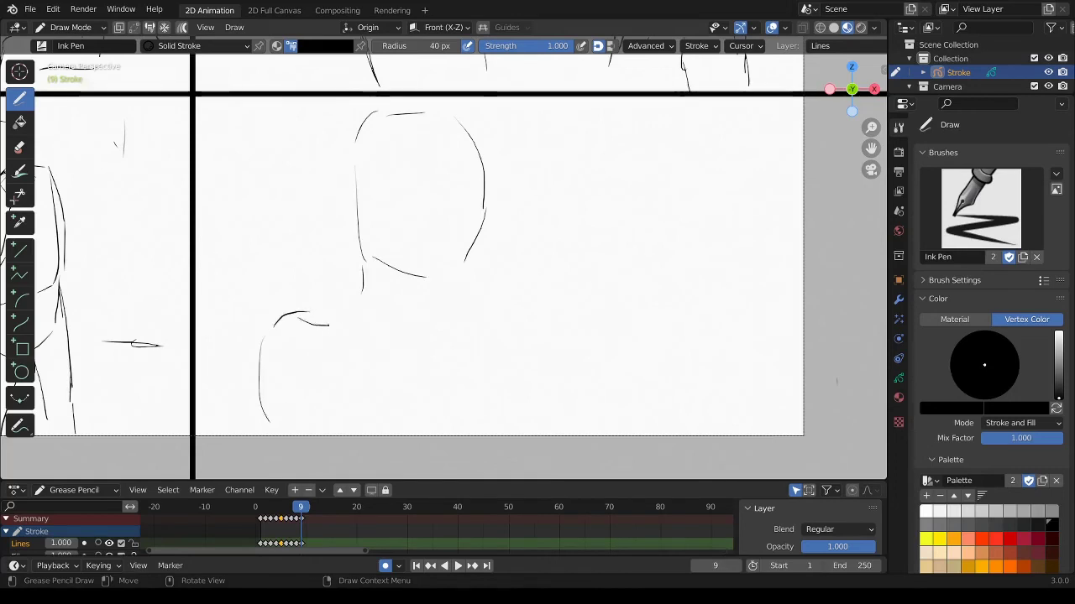
{"action": "mouse_move", "coordinate": [302, 322]}
{"action": "left_mouse_down"}
{"action": "mouse_move", "coordinate": [449, 311]}
{"action": "mouse_move", "coordinate": [549, 331]}
{"action": "mouse_move", "coordinate": [566, 361]}
{"action": "mouse_move", "coordinate": [574, 432]}
{"action": "left_mouse_up"}
Step: Add the figure's arms and body sides and connect the neck to the shoulders
{"action": "mouse_move", "coordinate": [521, 317]}
{"action": "left_mouse_down"}
{"action": "mouse_move", "coordinate": [480, 338]}
{"action": "mouse_move", "coordinate": [458, 433]}
{"action": "left_mouse_up"}
{"action": "mouse_move", "coordinate": [287, 319]}
{"action": "left_mouse_down"}
{"action": "mouse_move", "coordinate": [270, 325]}
{"action": "mouse_move", "coordinate": [252, 437]}
{"action": "left_mouse_up"}
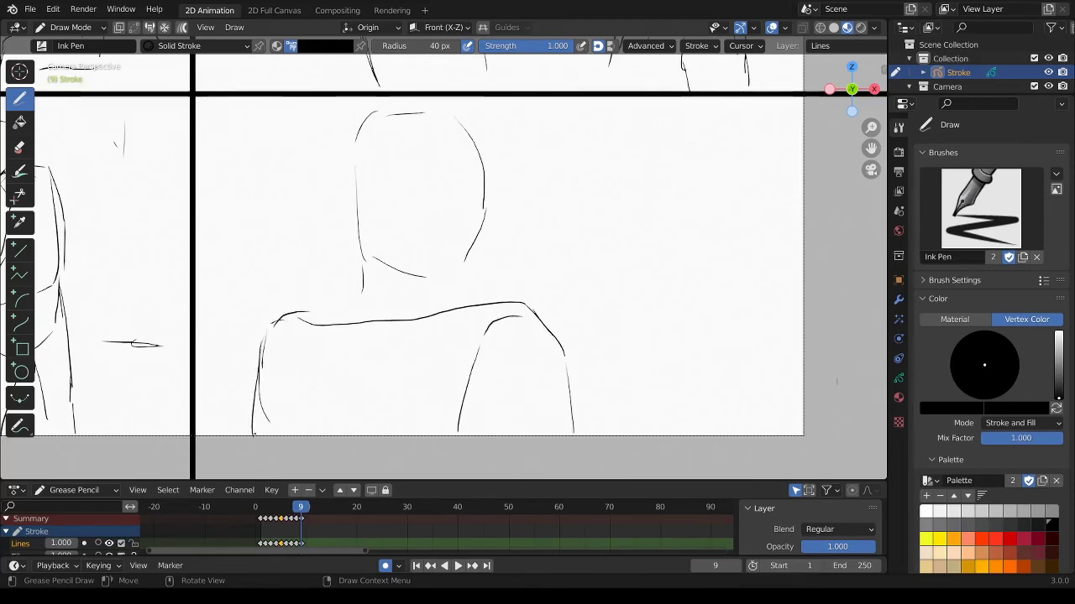
{"action": "left_click_drag", "start_coordinate": [362, 321], "coordinate": [338, 412]}
{"action": "left_click_drag", "start_coordinate": [362, 270], "coordinate": [298, 311]}
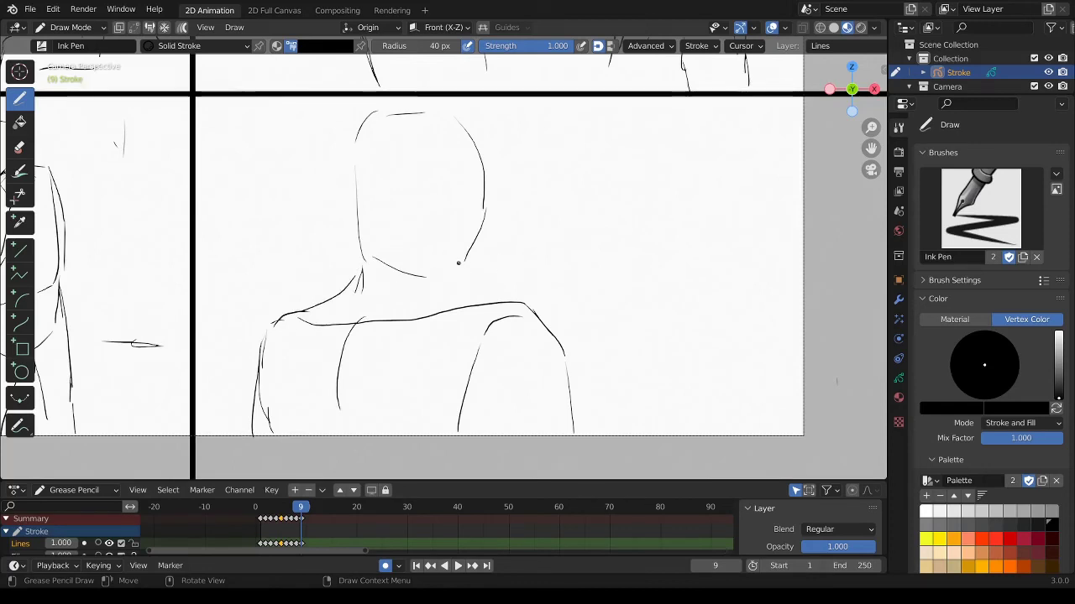
{"action": "mouse_move", "coordinate": [454, 261]}
{"action": "left_mouse_down"}
{"action": "mouse_move", "coordinate": [441, 280]}
{"action": "mouse_move", "coordinate": [499, 296]}
{"action": "left_mouse_up"}
Step: Draw an ear on the rear-view head and outline a small head at the right
{"action": "mouse_move", "coordinate": [466, 176]}
{"action": "left_mouse_down"}
{"action": "mouse_move", "coordinate": [462, 213]}
{"action": "mouse_move", "coordinate": [451, 193]}
{"action": "left_mouse_up"}
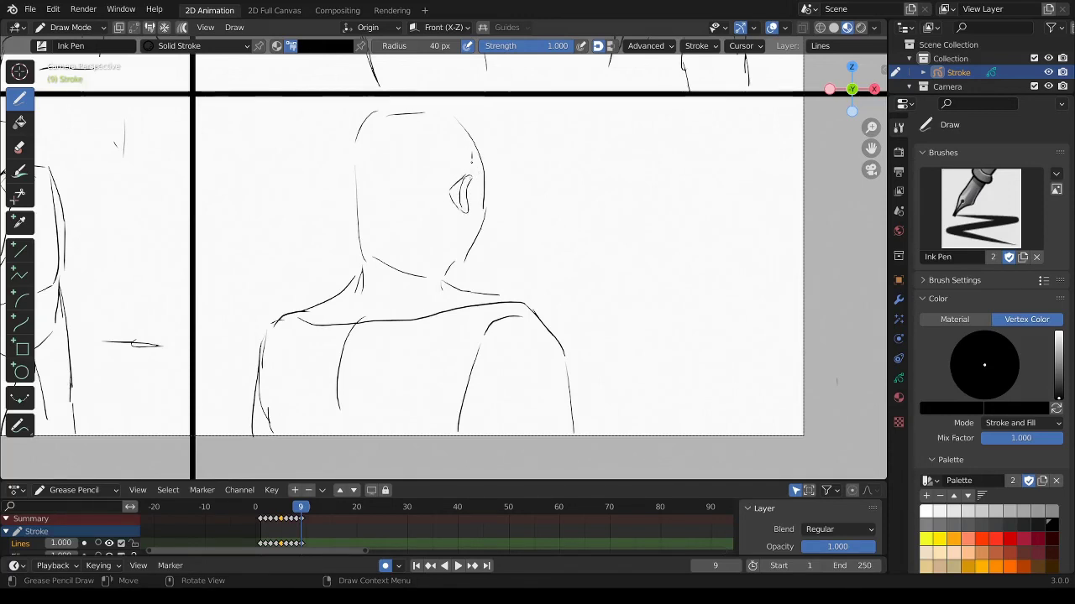
{"action": "left_click_drag", "start_coordinate": [478, 155], "coordinate": [460, 255]}
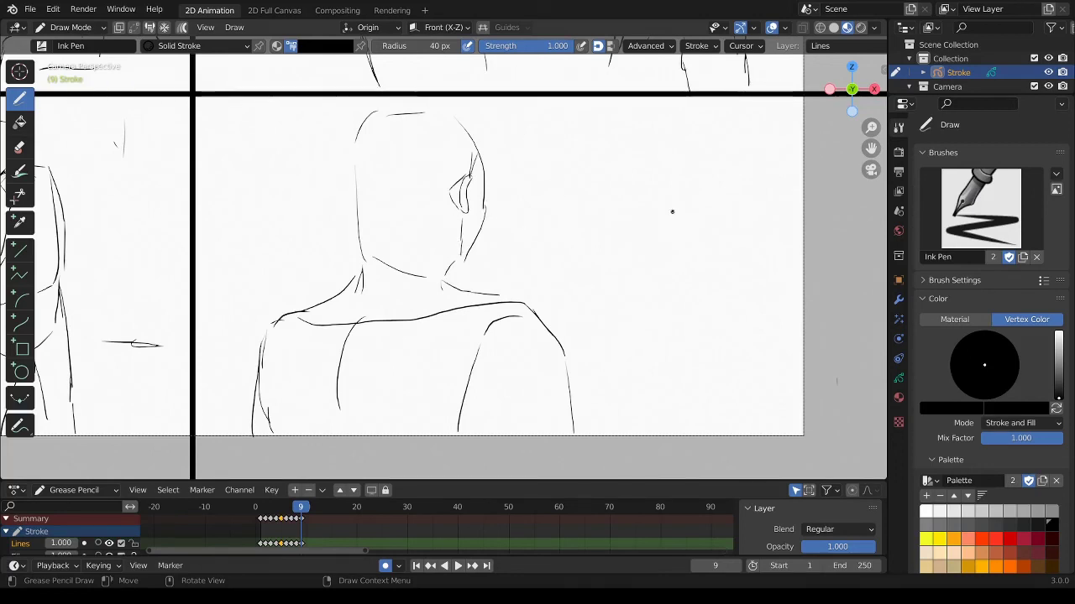
{"action": "mouse_move", "coordinate": [614, 260]}
{"action": "left_mouse_down"}
{"action": "mouse_move", "coordinate": [606, 303]}
{"action": "mouse_move", "coordinate": [671, 304]}
{"action": "mouse_move", "coordinate": [651, 345]}
{"action": "mouse_move", "coordinate": [672, 327]}
{"action": "left_mouse_up"}
Step: Give the small figure neck lines, shoulders and a collar, redrawing the faint collar stroke darker
{"action": "mouse_move", "coordinate": [622, 372]}
{"action": "left_mouse_down"}
{"action": "mouse_move", "coordinate": [590, 415]}
{"action": "mouse_move", "coordinate": [663, 367]}
{"action": "mouse_move", "coordinate": [707, 359]}
{"action": "mouse_move", "coordinate": [723, 430]}
{"action": "left_mouse_up"}
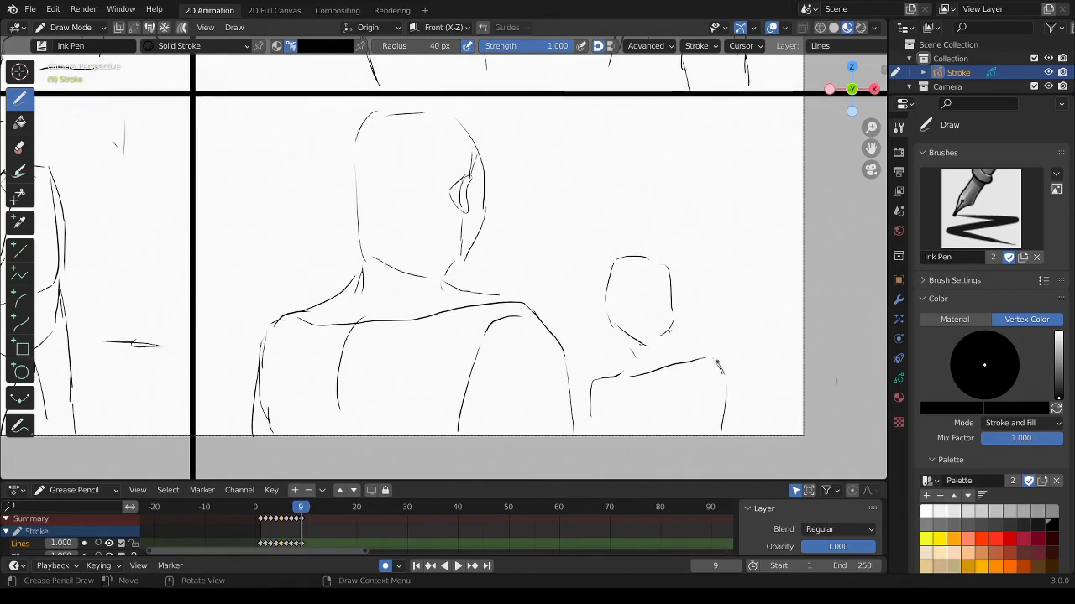
{"action": "mouse_move", "coordinate": [710, 361]}
{"action": "left_mouse_down"}
{"action": "mouse_move", "coordinate": [703, 430]}
{"action": "mouse_move", "coordinate": [743, 435]}
{"action": "left_mouse_up"}
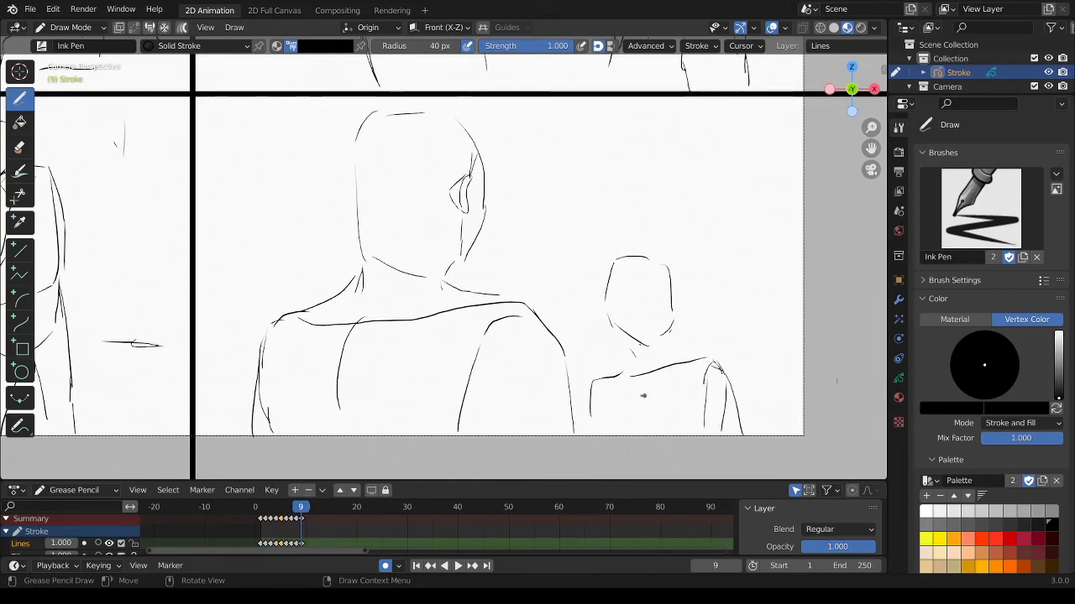
{"action": "left_click_drag", "start_coordinate": [592, 382], "coordinate": [592, 436]}
{"action": "left_click_drag", "start_coordinate": [638, 342], "coordinate": [640, 363]}
{"action": "left_click_drag", "start_coordinate": [623, 395], "coordinate": [662, 366]}
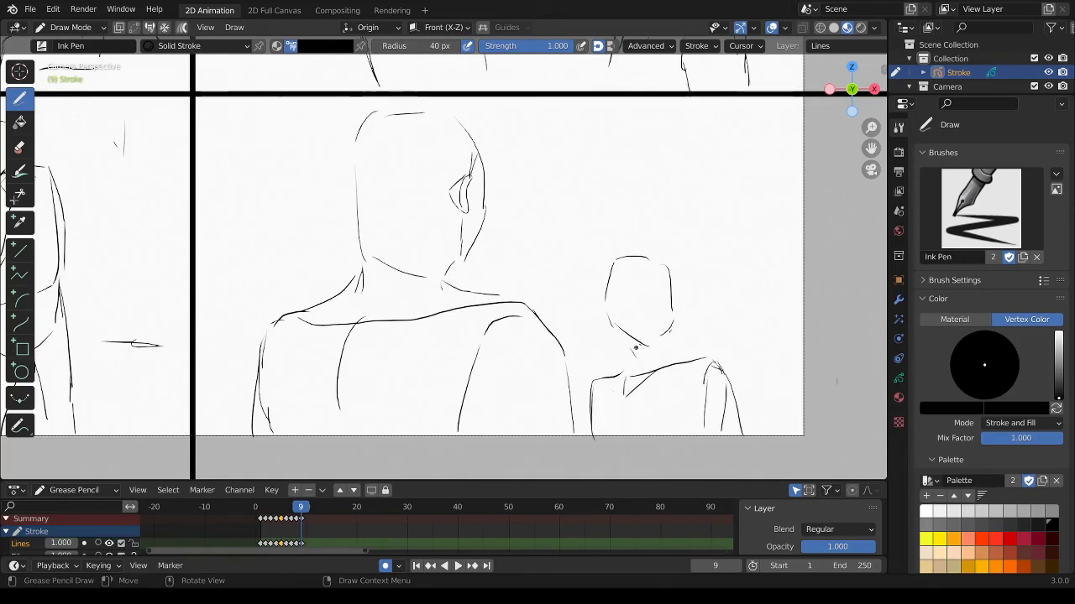
{"action": "key", "text": "ctrl+z"}
{"action": "left_click_drag", "start_coordinate": [598, 379], "coordinate": [635, 366]}
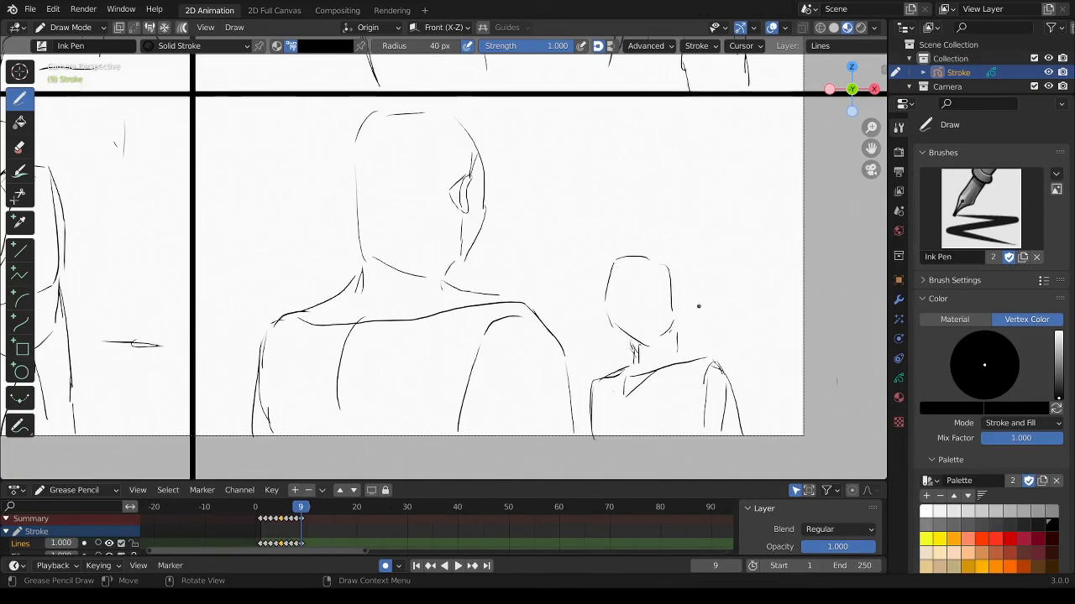
{"action": "mouse_move", "coordinate": [671, 326]}
{"action": "left_mouse_down"}
{"action": "mouse_move", "coordinate": [676, 348]}
{"action": "mouse_move", "coordinate": [691, 351]}
{"action": "left_mouse_up"}
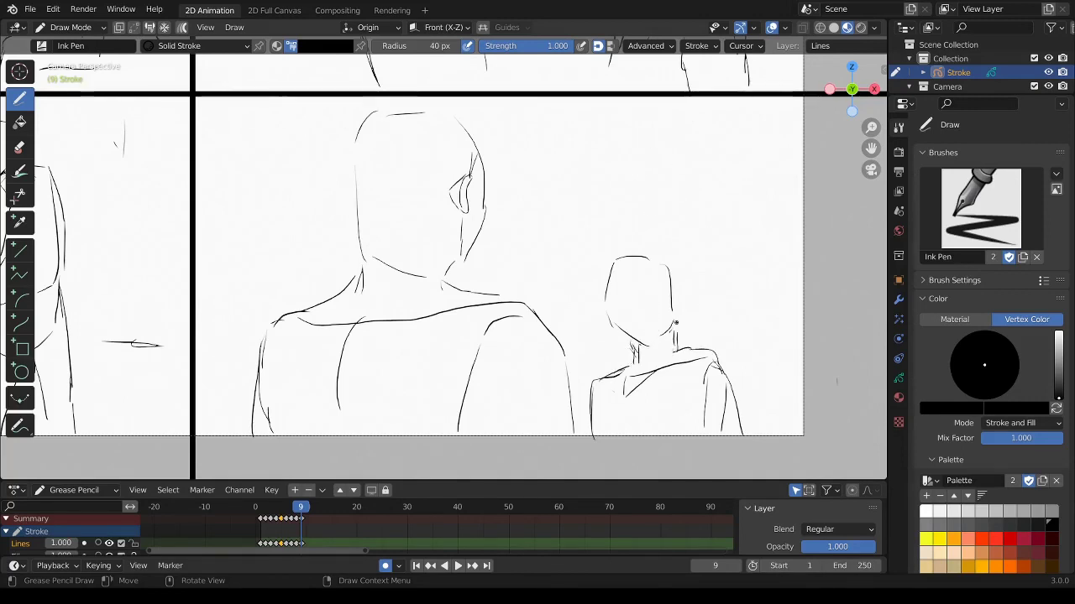
Step: Add eyes, hair over the head, and an open oval mouth to the small figure
{"action": "left_click_drag", "start_coordinate": [635, 292], "coordinate": [679, 294]}
{"action": "left_click_drag", "start_coordinate": [616, 270], "coordinate": [647, 257]}
{"action": "left_click_drag", "start_coordinate": [621, 265], "coordinate": [606, 288]}
{"action": "left_click_drag", "start_coordinate": [622, 251], "coordinate": [672, 272]}
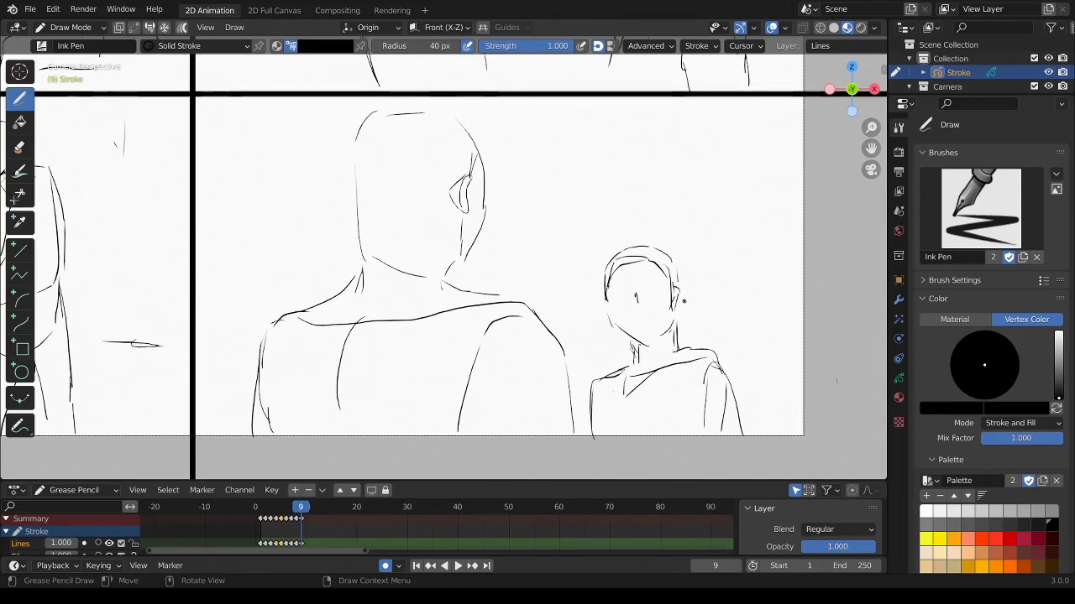
{"action": "mouse_move", "coordinate": [676, 314]}
{"action": "left_mouse_down"}
{"action": "mouse_move", "coordinate": [678, 333]}
{"action": "mouse_move", "coordinate": [666, 334]}
{"action": "left_mouse_up"}
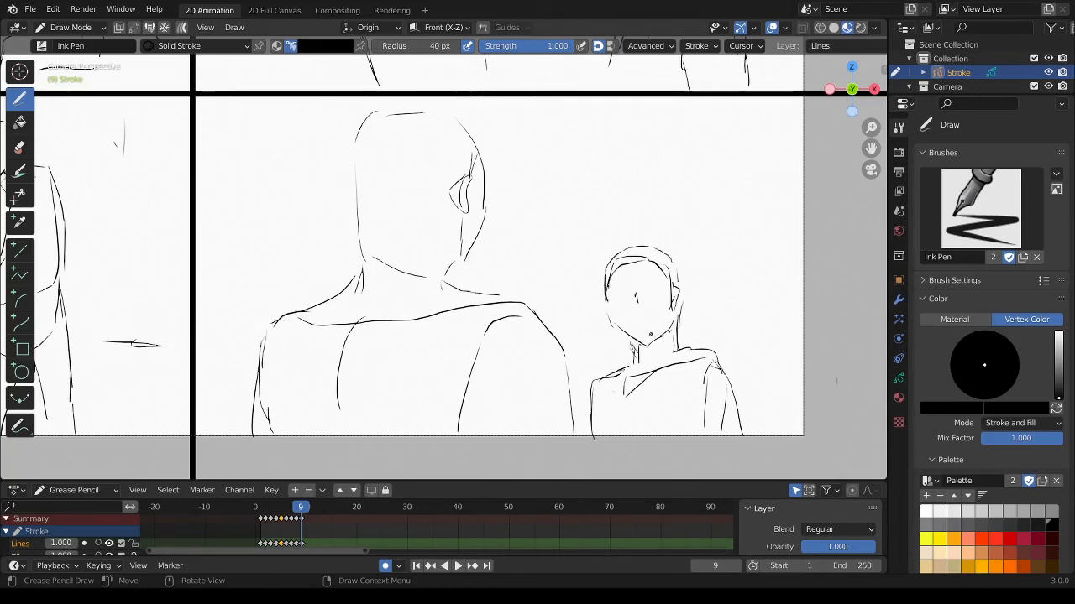
{"action": "left_click_drag", "start_coordinate": [627, 269], "coordinate": [629, 272]}
{"action": "left_click_drag", "start_coordinate": [638, 319], "coordinate": [658, 277]}
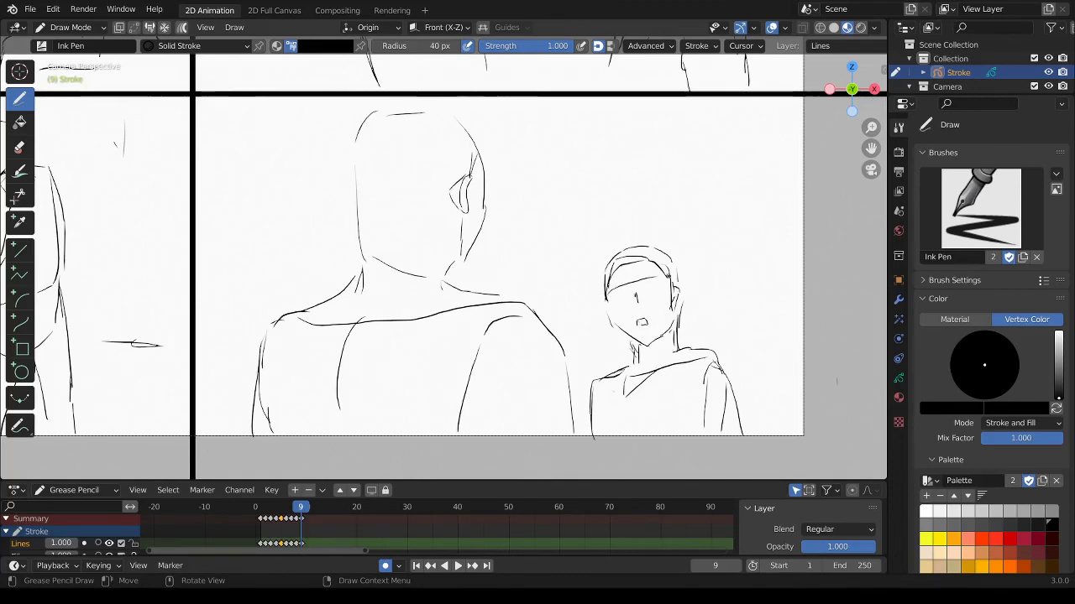